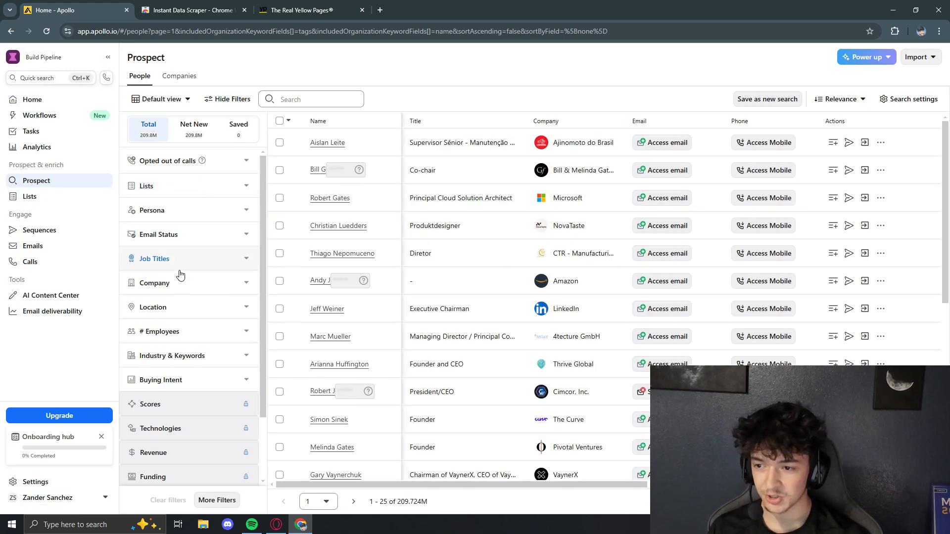
Look through the unfiltered people list and its email and mobile access options.
scroll(185, 255, down, 2)
scroll(184, 254, up, 2)
scroll(475, 252, down, 2)
scroll(475, 252, down, 2)
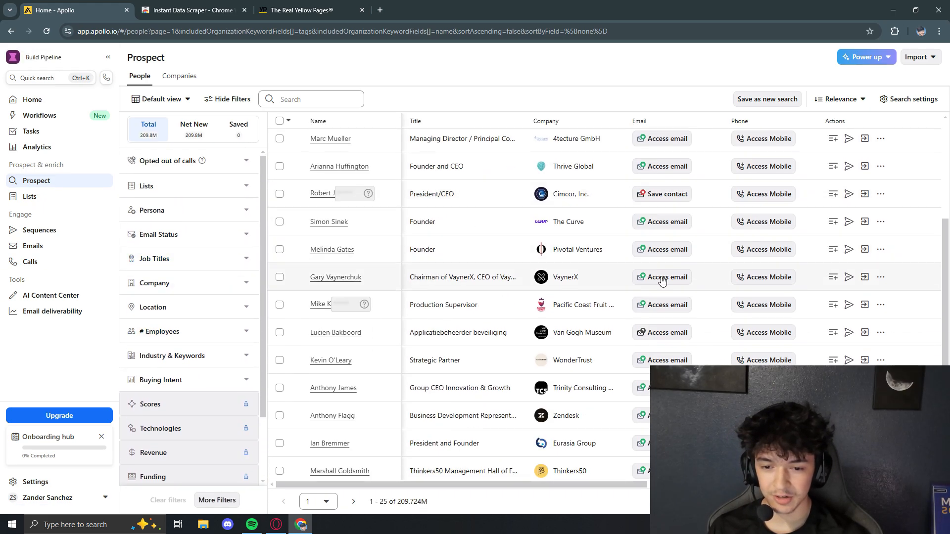
scroll(562, 246, down, 2)
scroll(440, 334, up, 6)
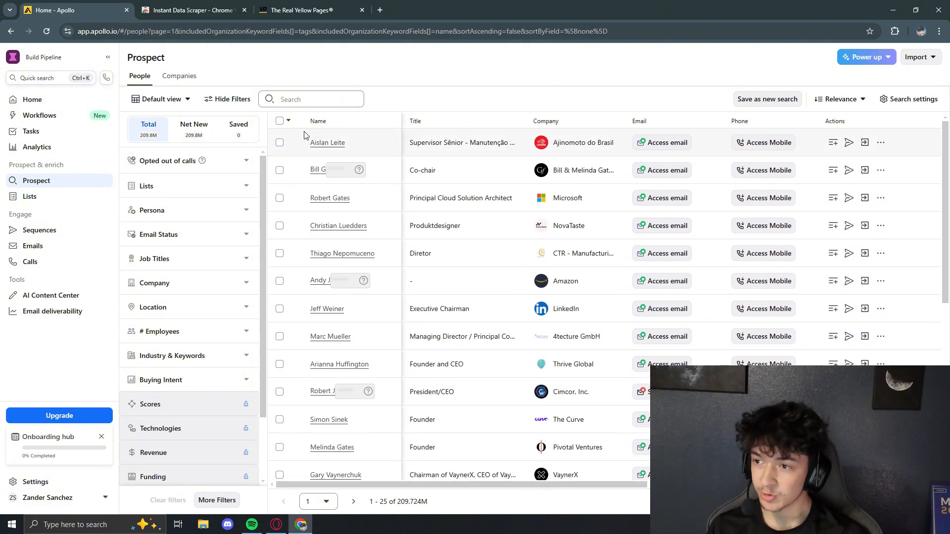
Switch to the Chrome Web Store and view the Instant Data Scraper extension page, including its result in the Google search for "instant scraper extension".
click(204, 11)
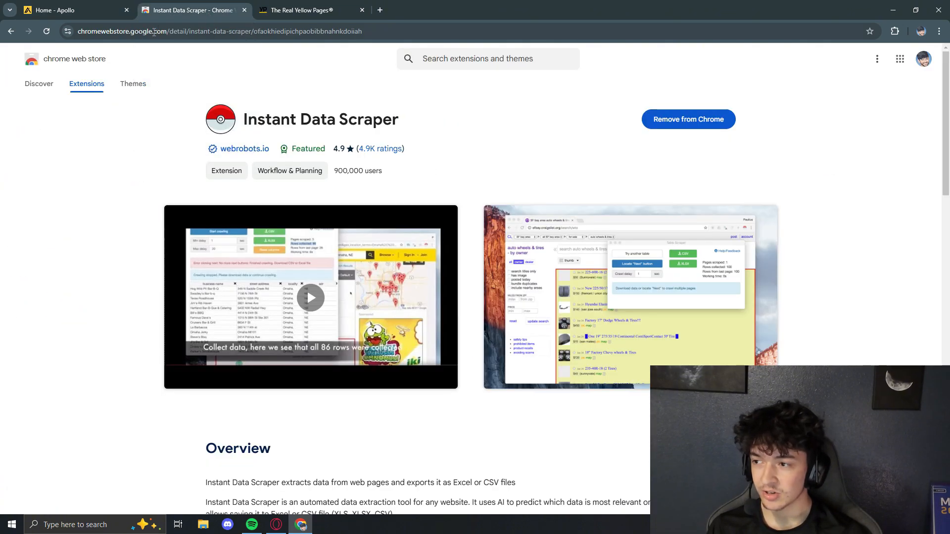
click(11, 31)
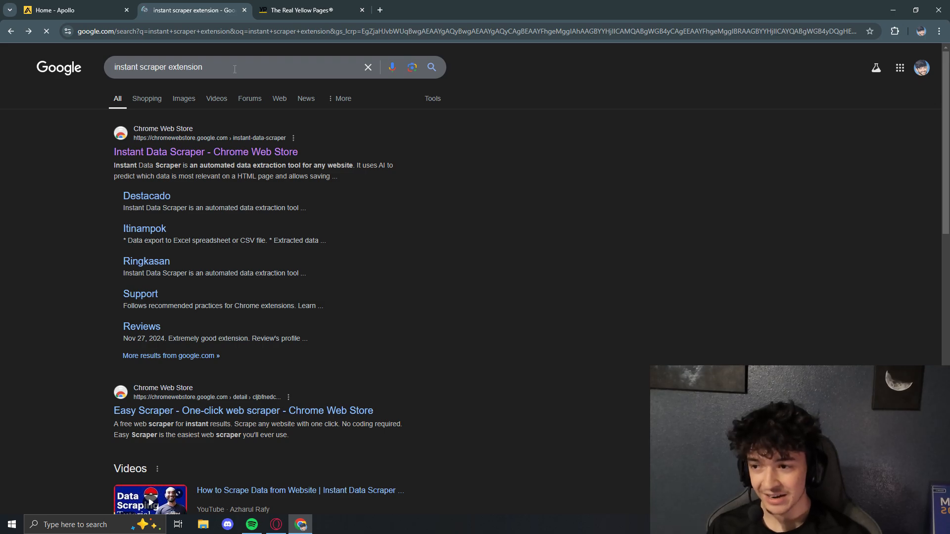
click(167, 153)
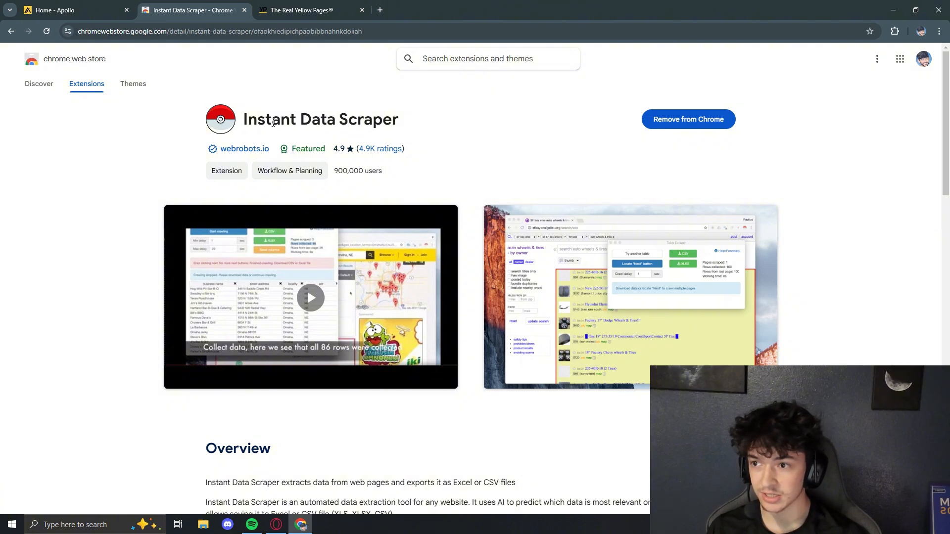
drag(246, 120, 366, 122)
click(433, 130)
drag(258, 120, 439, 127)
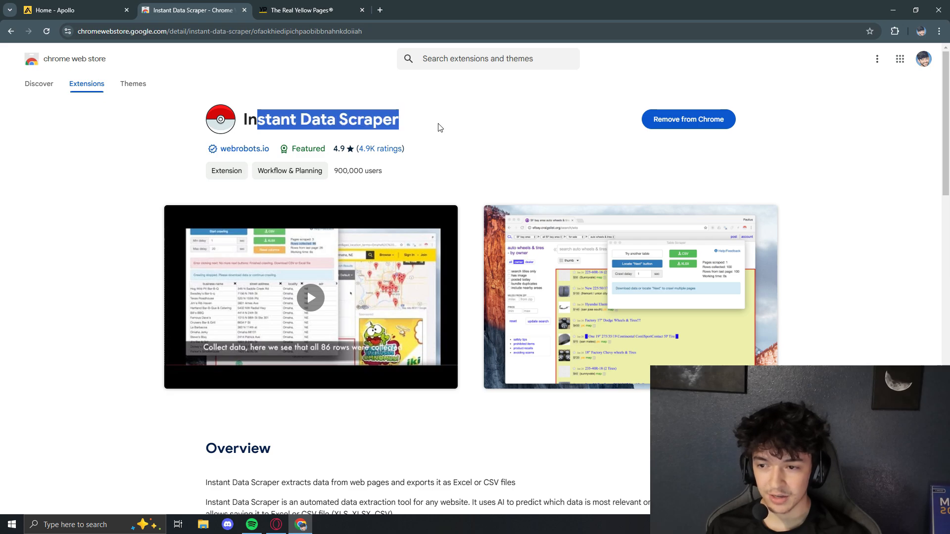
click(439, 127)
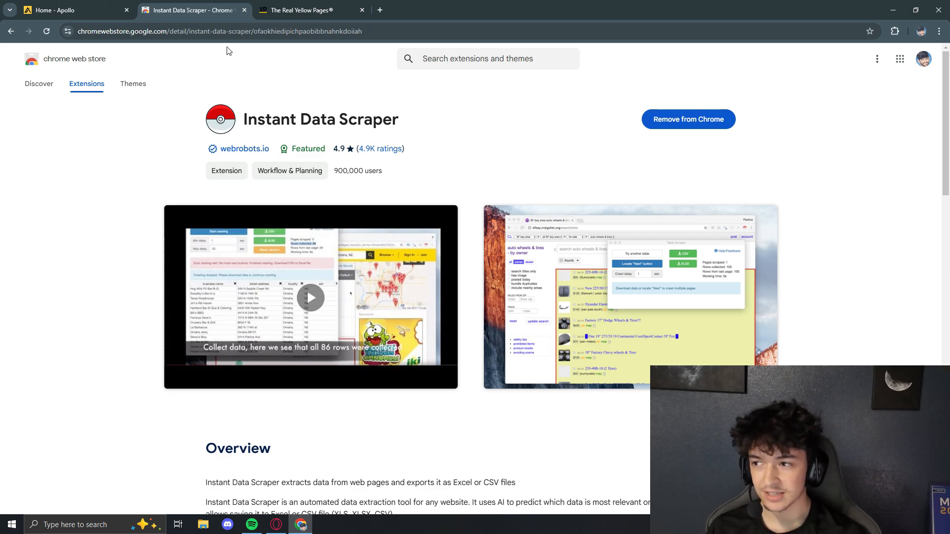
Switch back to Apollo and filter the people by the email status Likely to engage.
click(93, 5)
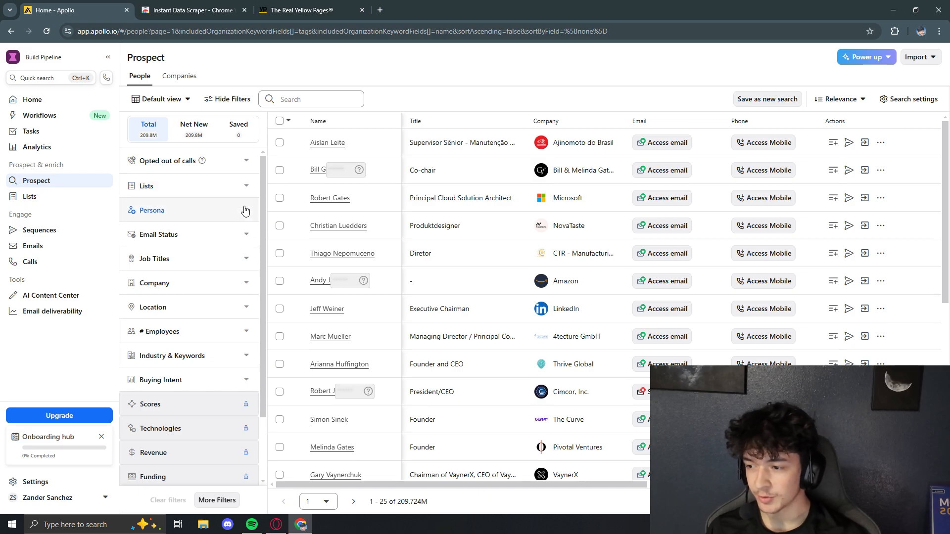
click(245, 236)
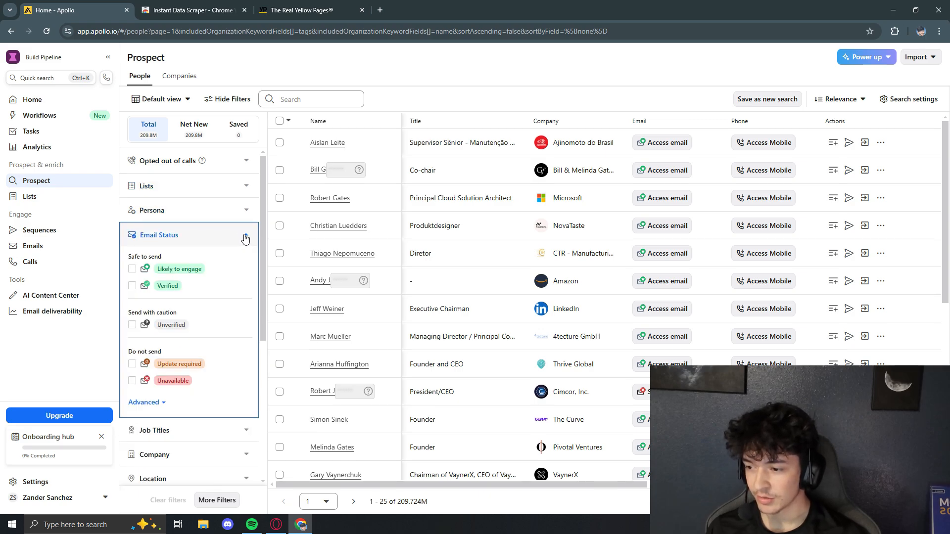
click(133, 269)
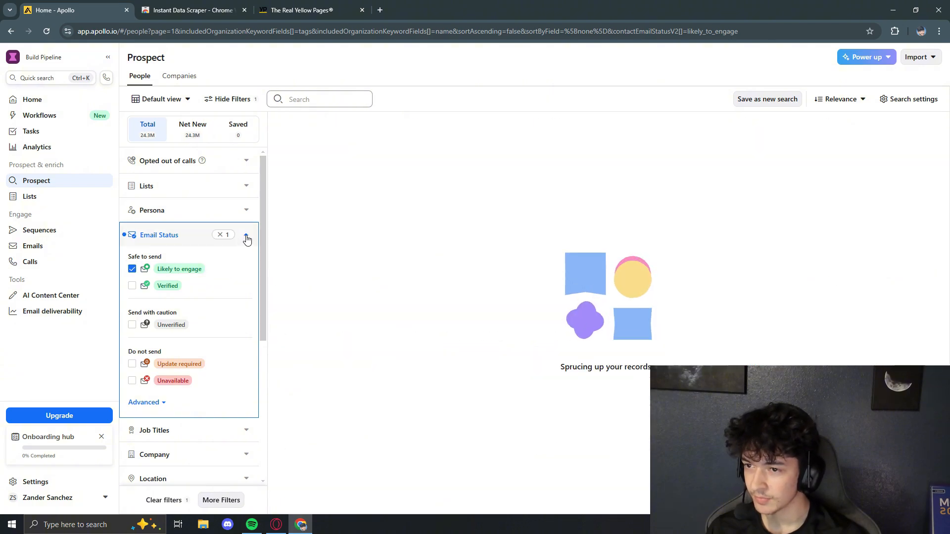
click(246, 240)
Set the Job Titles filter to Is known.
scroll(221, 263, down, 1)
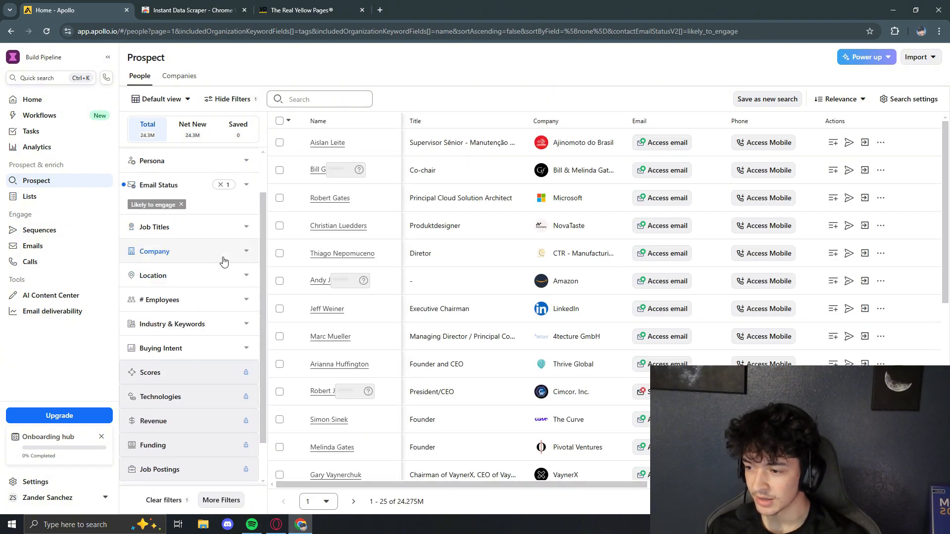
click(246, 232)
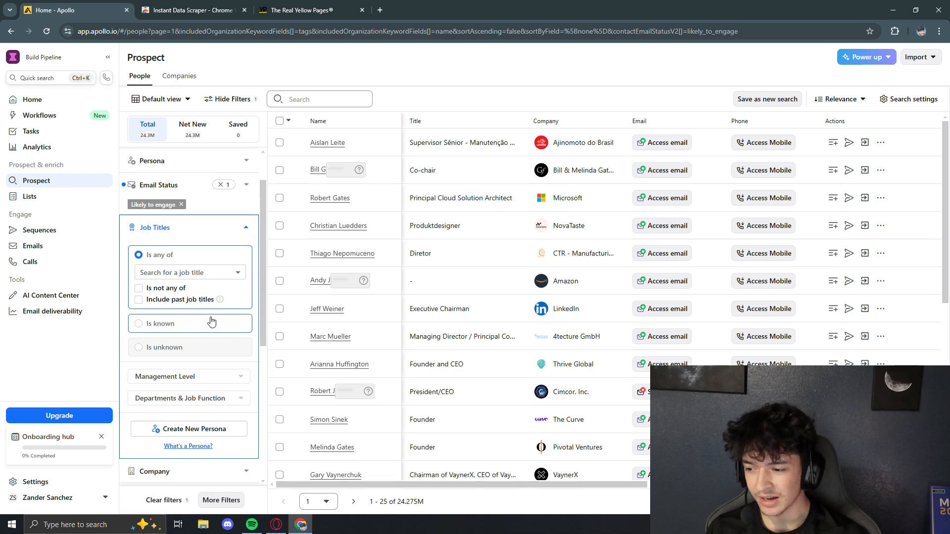
scroll(208, 327, down, 1)
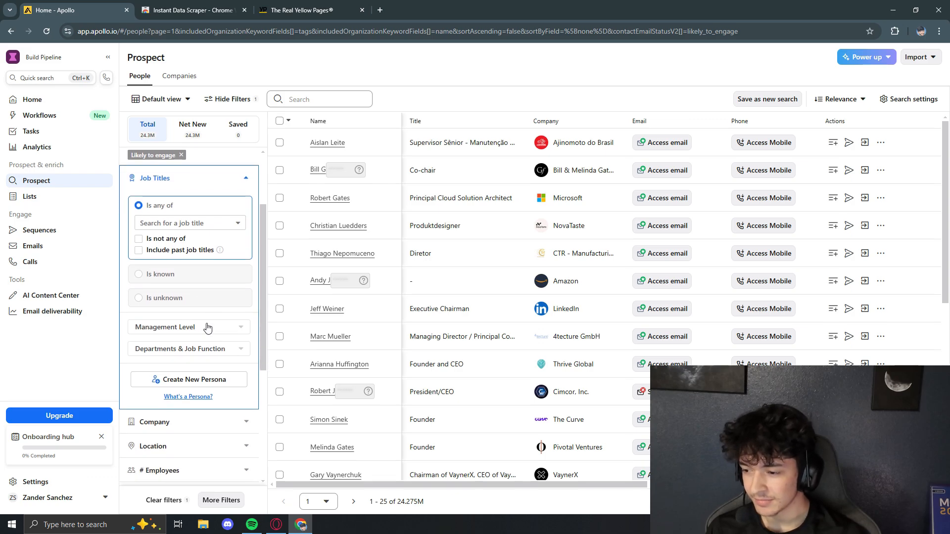
click(140, 276)
Restrict the Job Titles filter to the Owner management level and collapse its settings.
scroll(218, 337, down, 1)
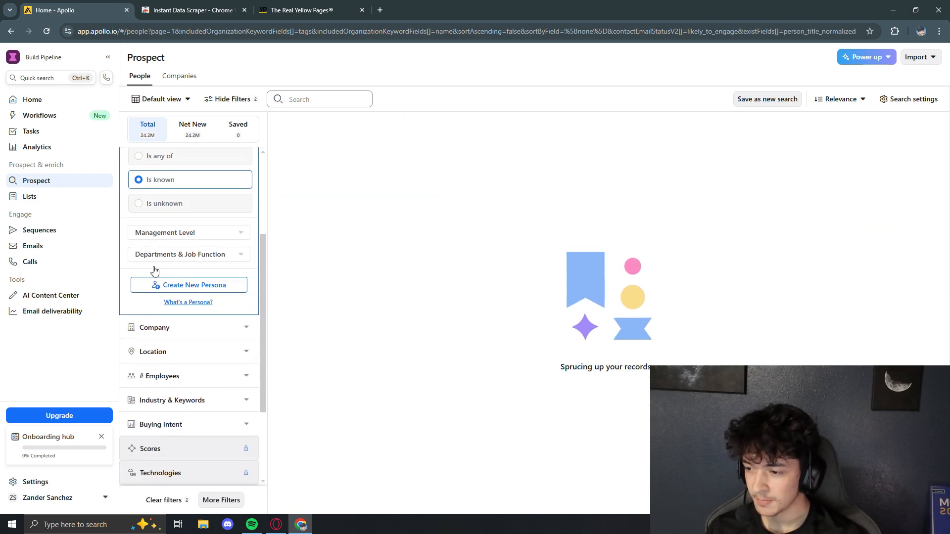
click(227, 236)
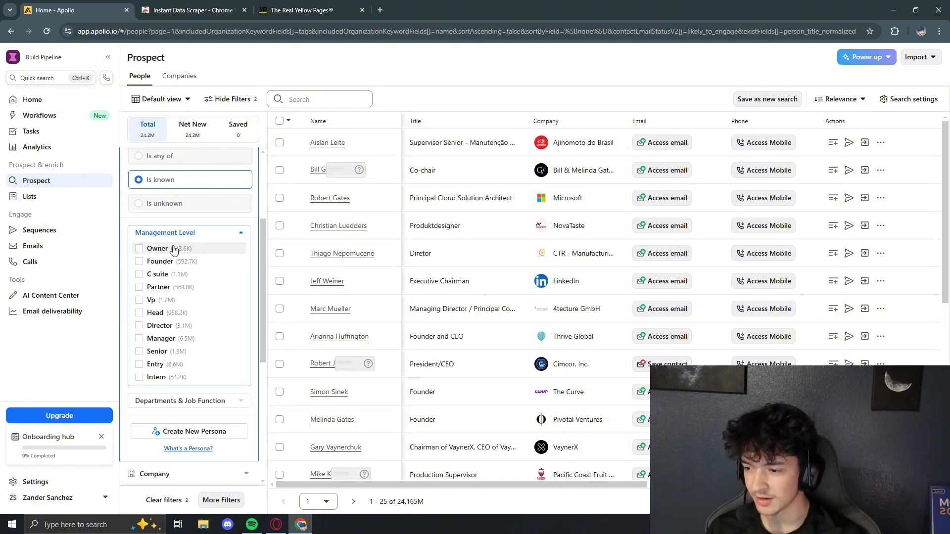
click(139, 248)
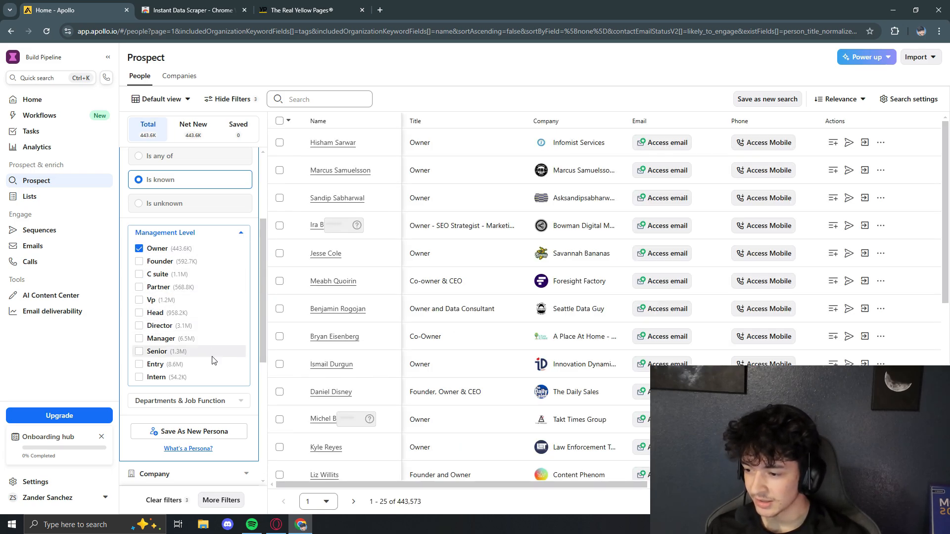
scroll(208, 311, up, 2)
click(242, 332)
scroll(245, 238, down, 1)
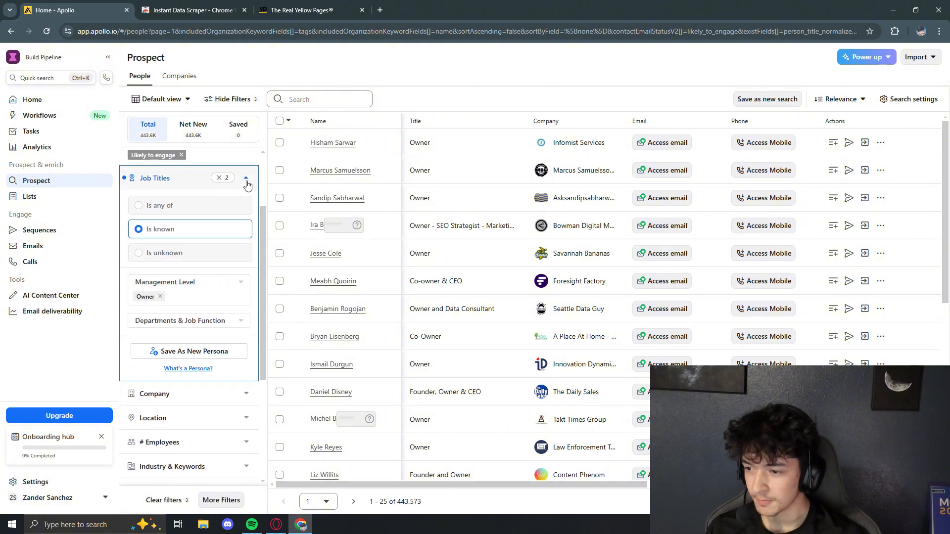
click(246, 178)
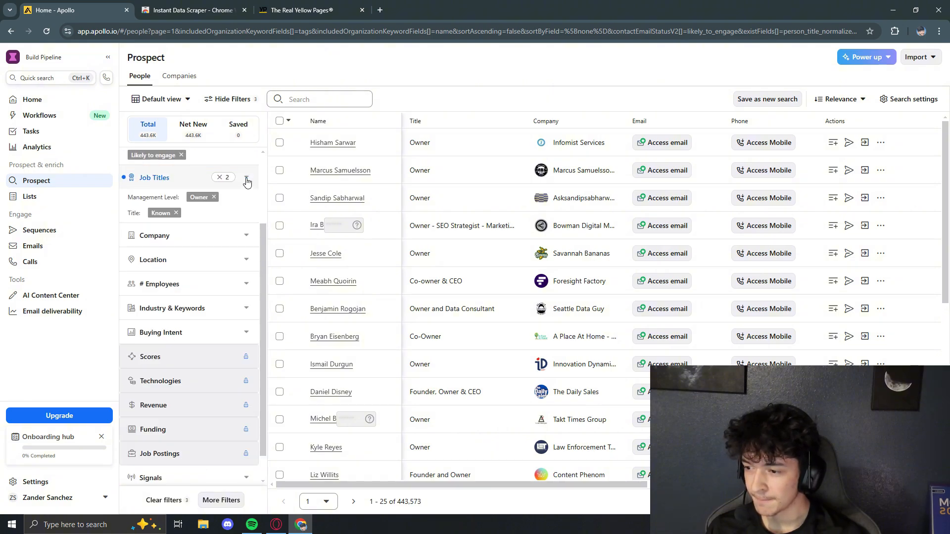
Filter the contacts by location, choosing United States as the region.
click(245, 262)
click(172, 334)
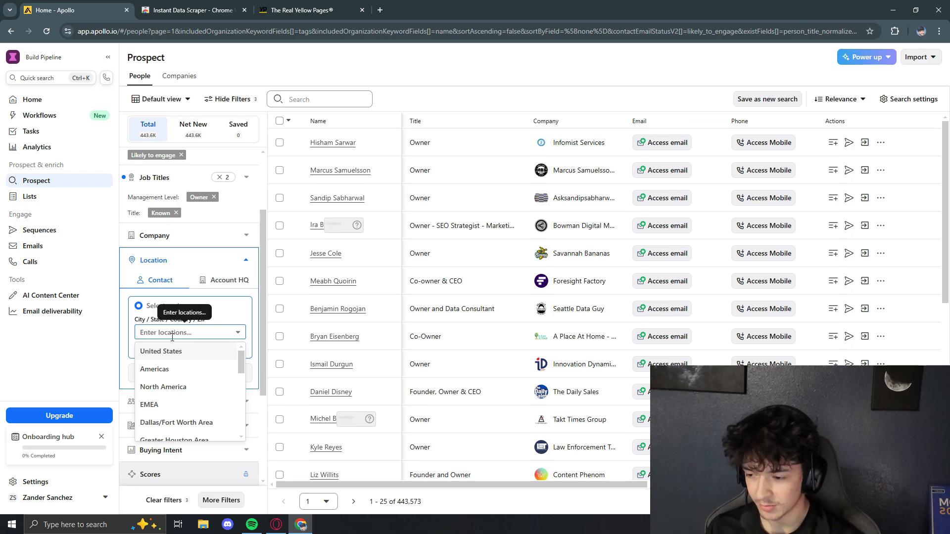
click(161, 352)
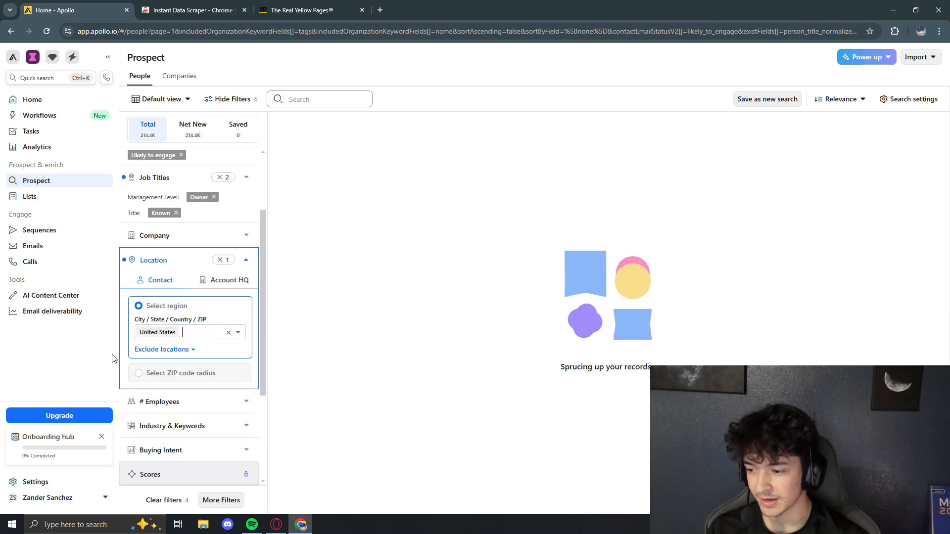
Limit the number of employees to the predefined ranges 1-10 and 11-20.
scroll(198, 361, down, 2)
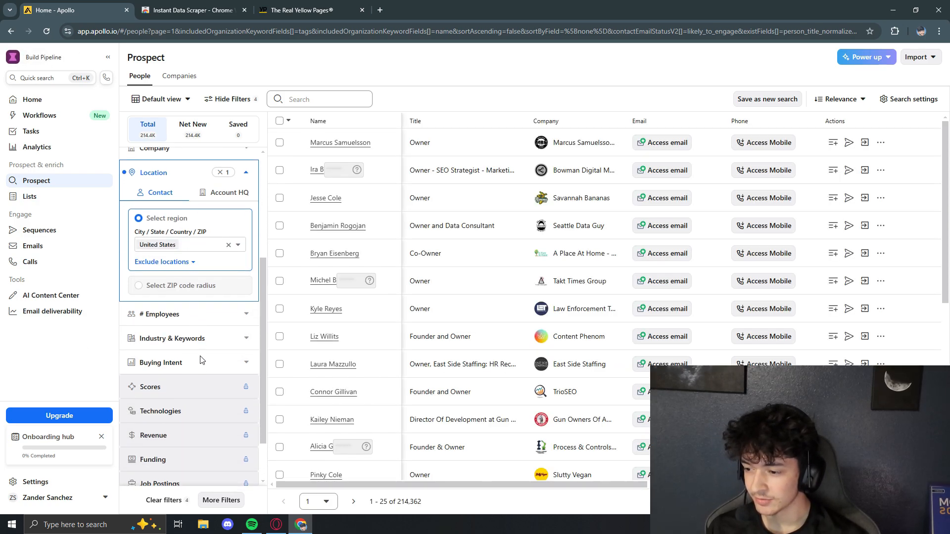
click(237, 303)
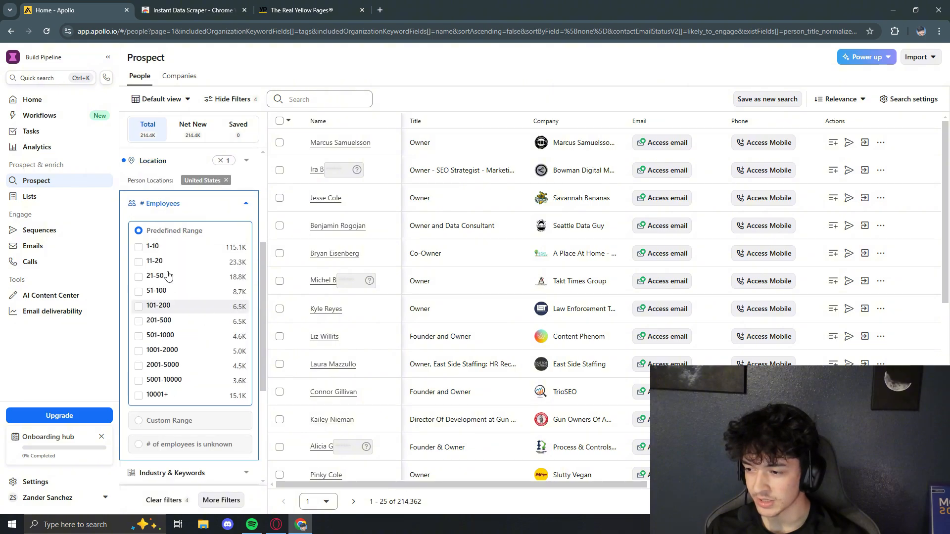
click(138, 247)
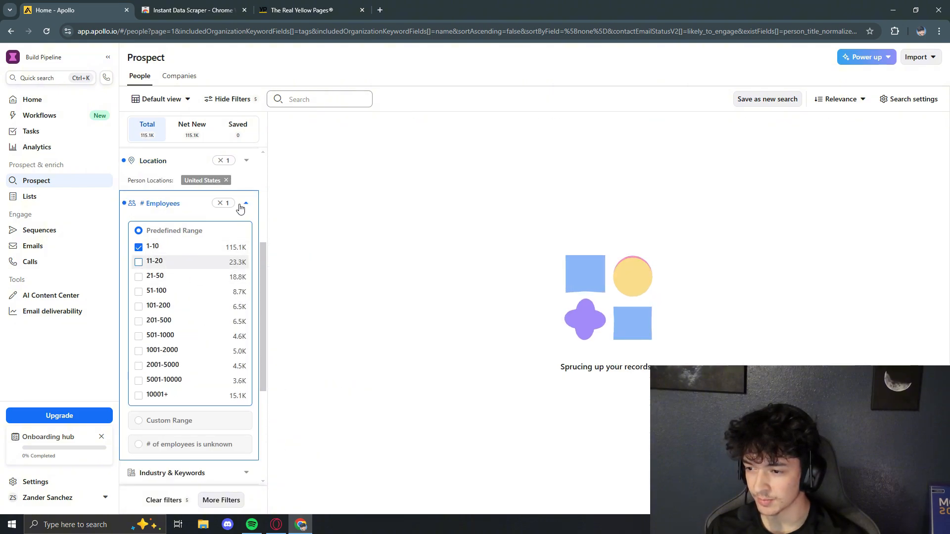
click(196, 256)
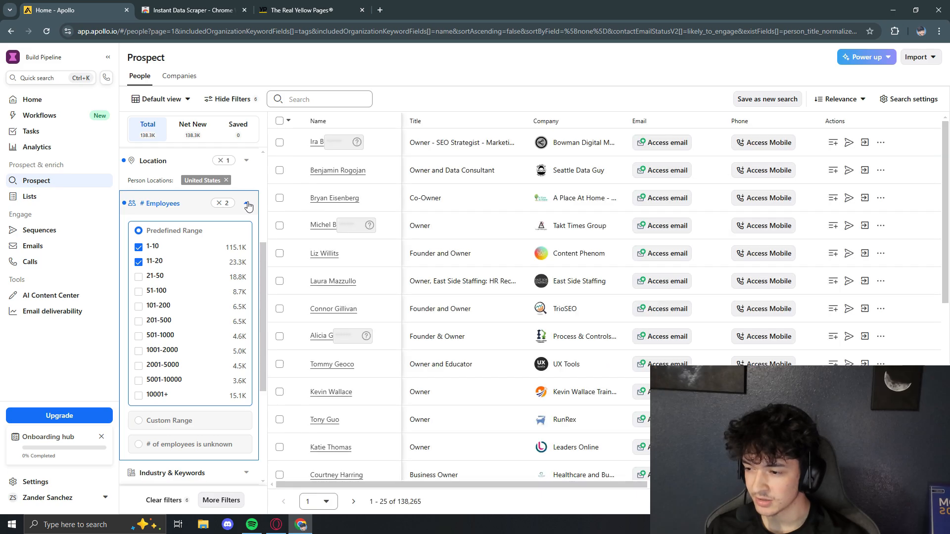
click(247, 205)
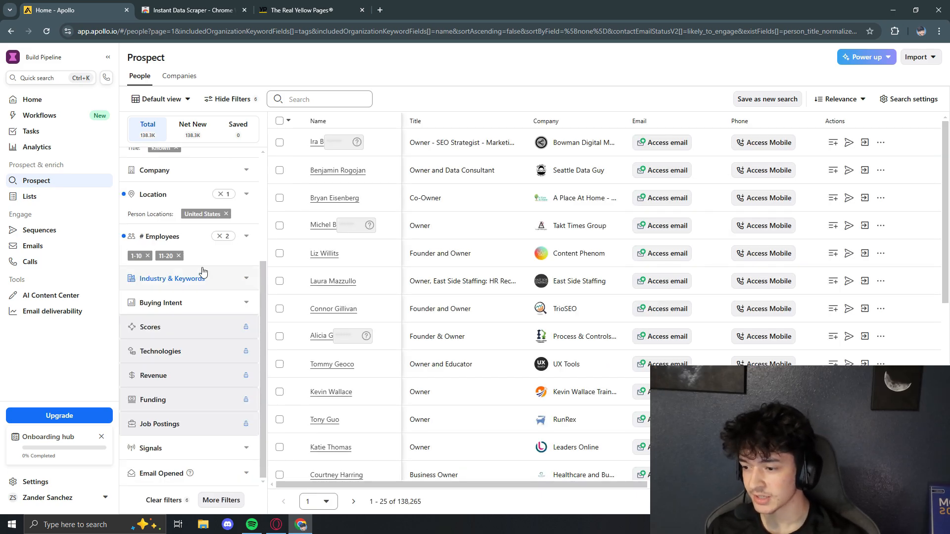
Search the industries for "con" and add construction as the industry filter.
click(239, 280)
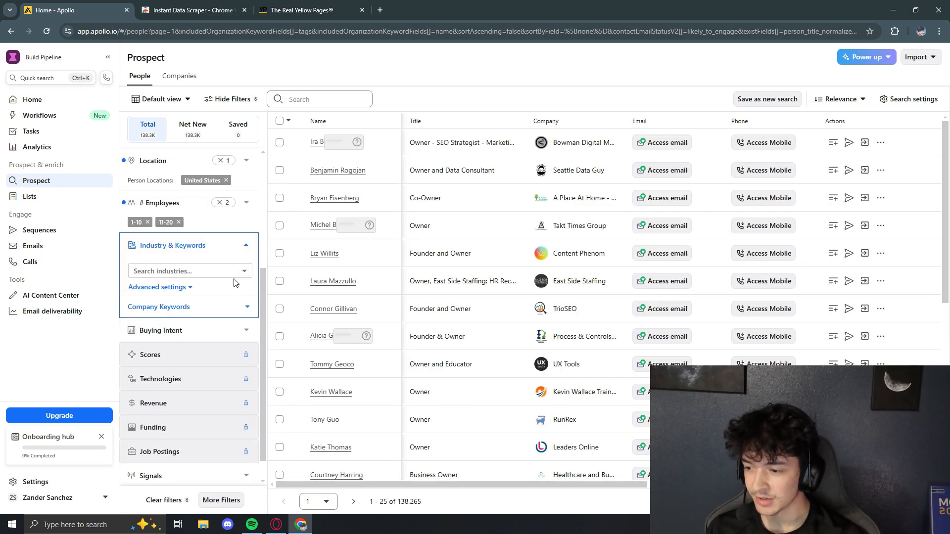
click(192, 272)
text(con)
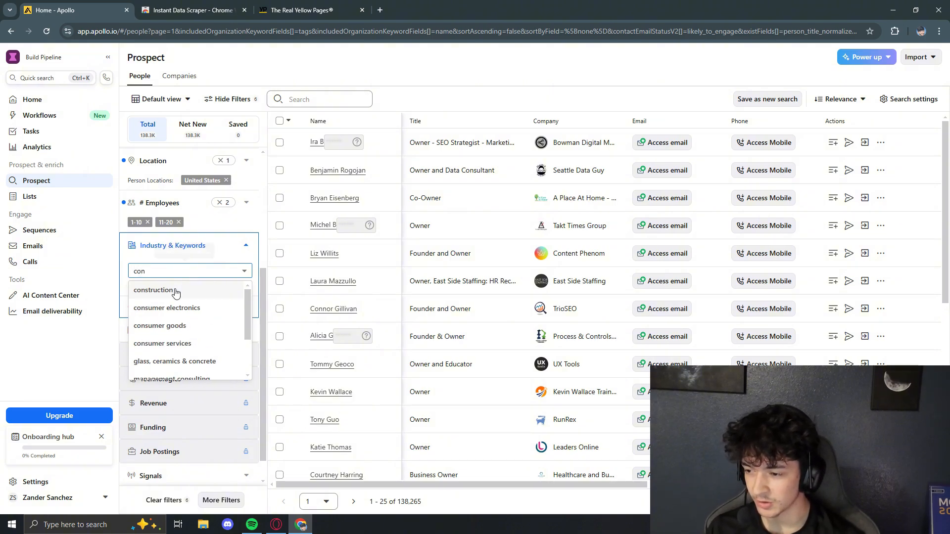
click(175, 291)
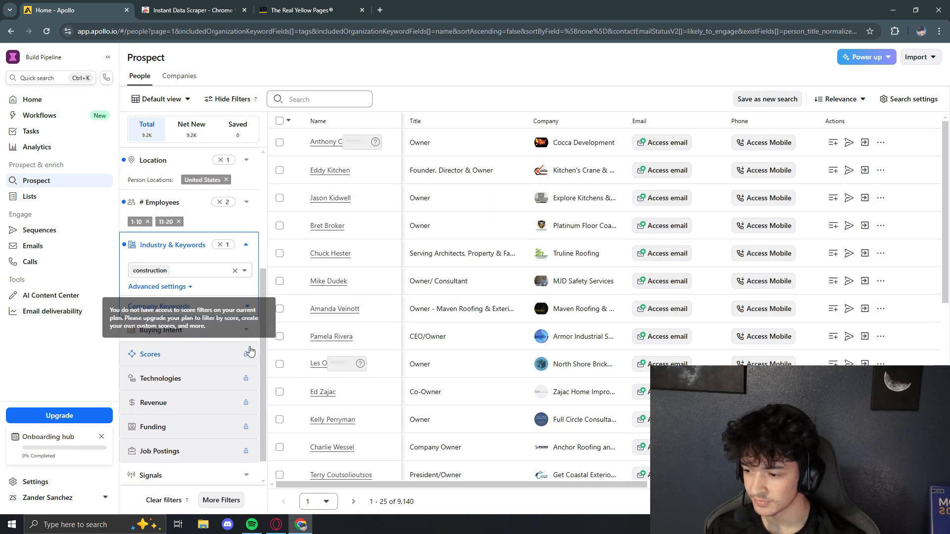
Examine the Buying Intent filter and review the remaining and applied filters in the filter list.
scroll(235, 359, down, 1)
click(220, 309)
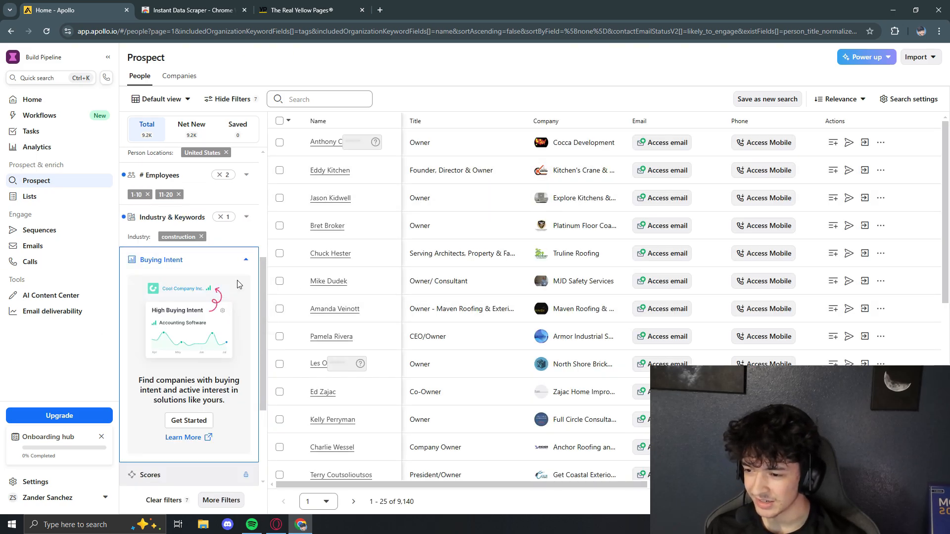
scroll(239, 366, up, 2)
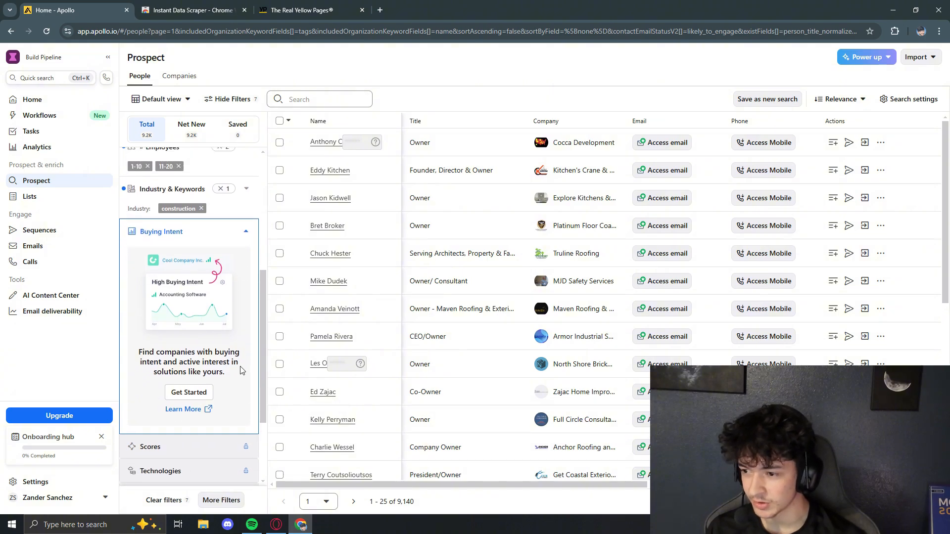
click(246, 262)
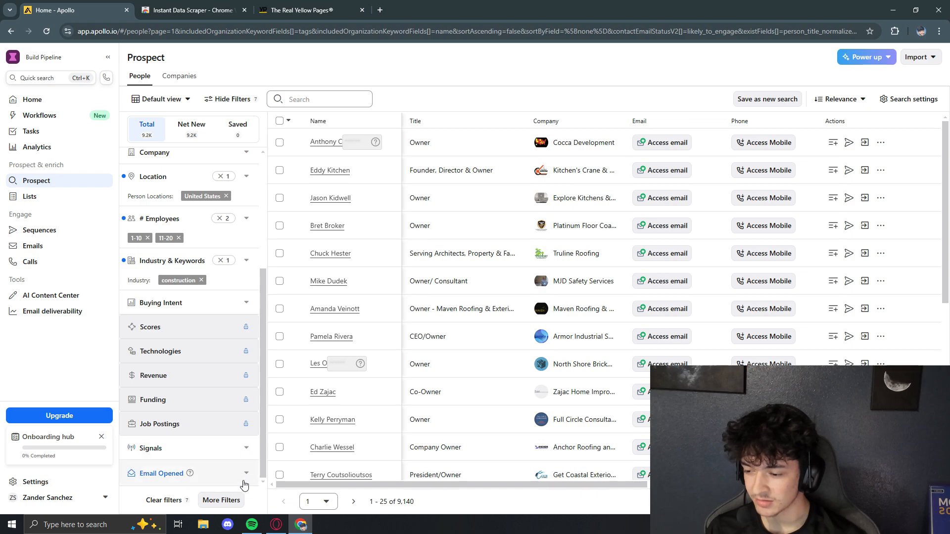
scroll(223, 418, up, 2)
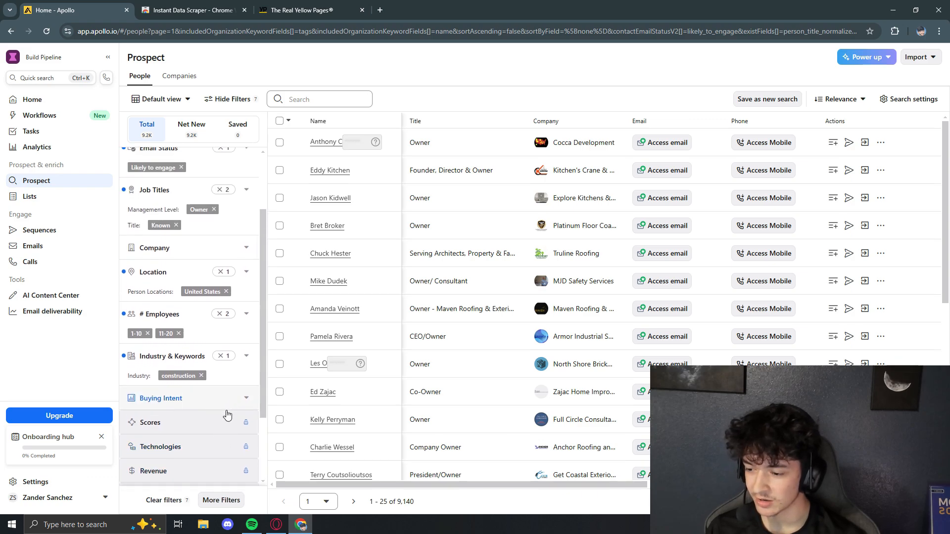
scroll(230, 395, down, 2)
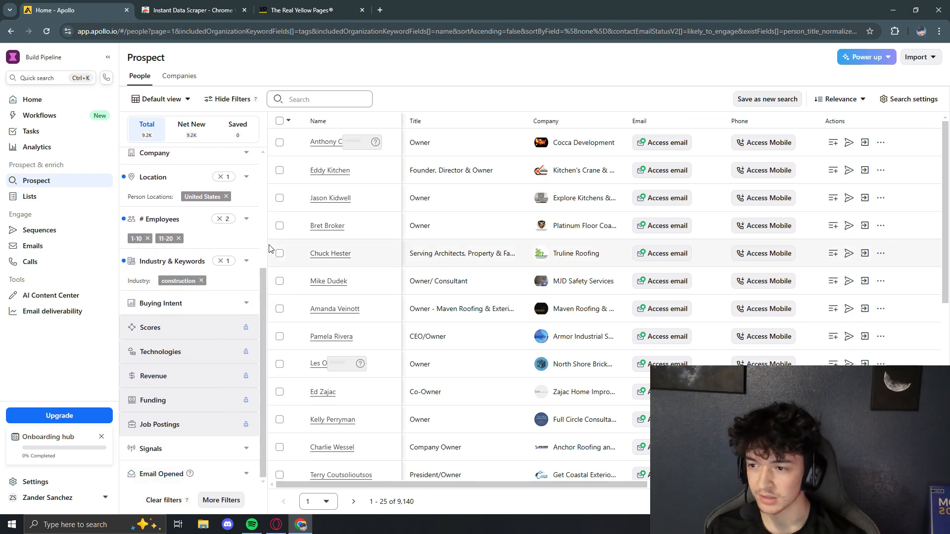
scroll(225, 309, up, 3)
scroll(225, 304, up, 1)
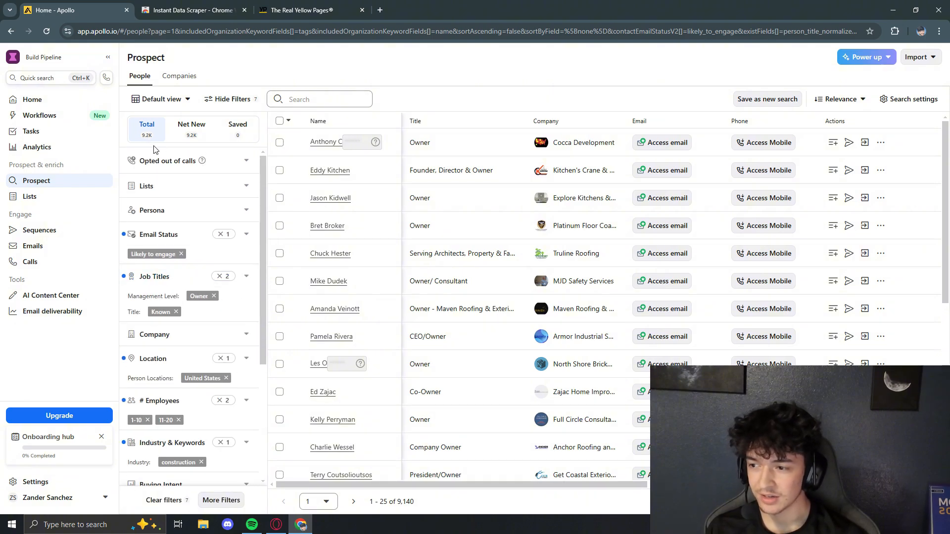
scroll(663, 255, down, 2)
scroll(574, 178, up, 2)
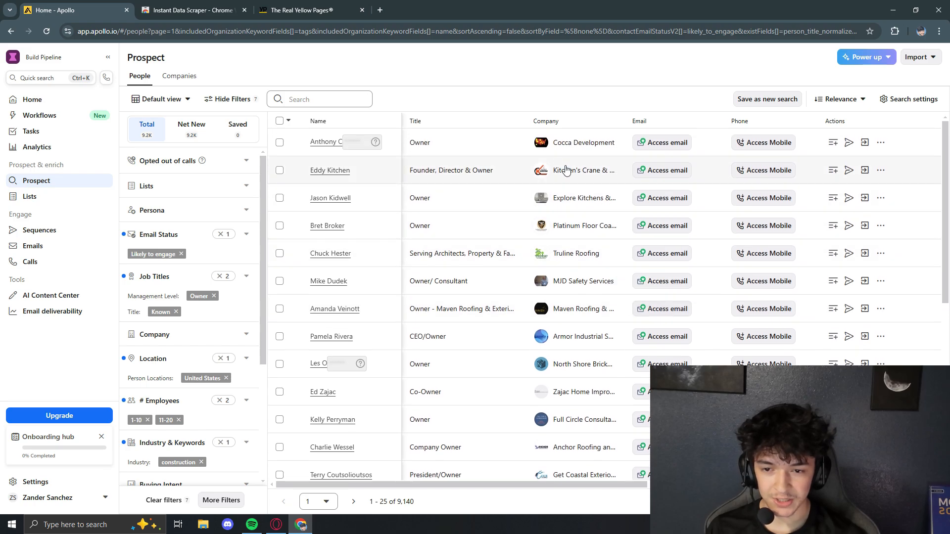
Select all the people on the first page of the filtered results.
scroll(589, 413, down, 5)
scroll(589, 413, up, 5)
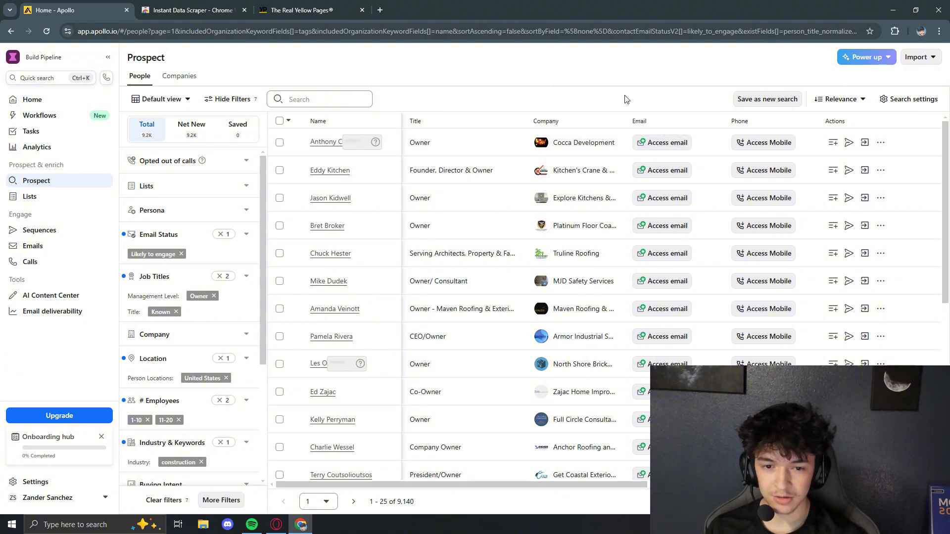
click(289, 121)
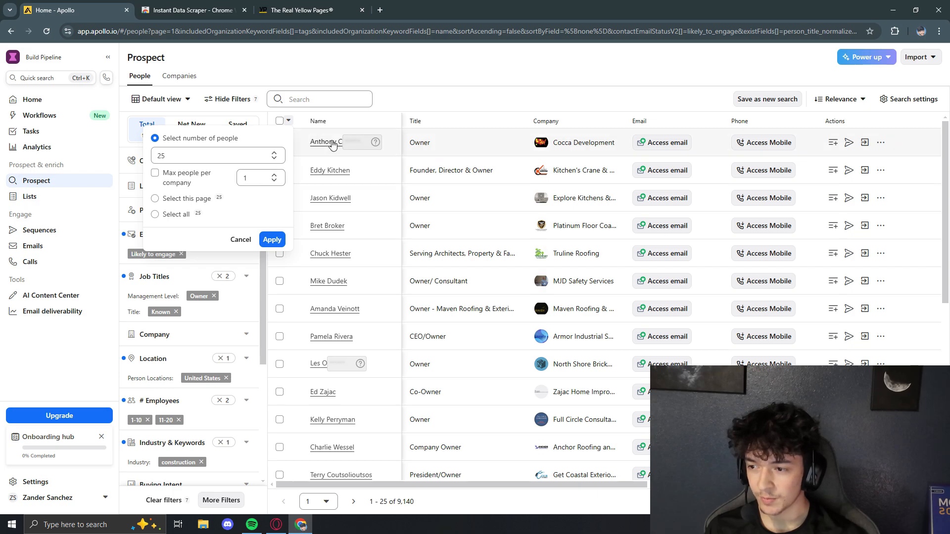
click(281, 123)
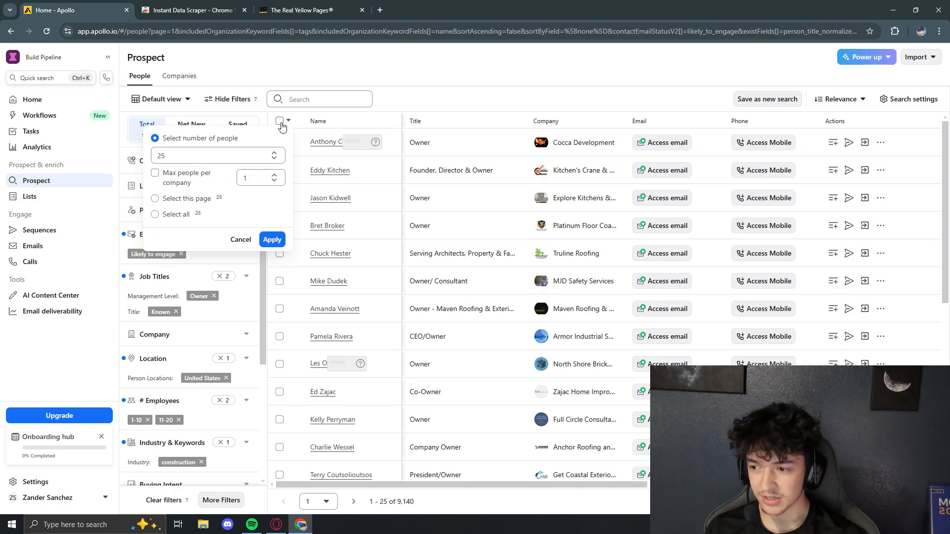
click(155, 199)
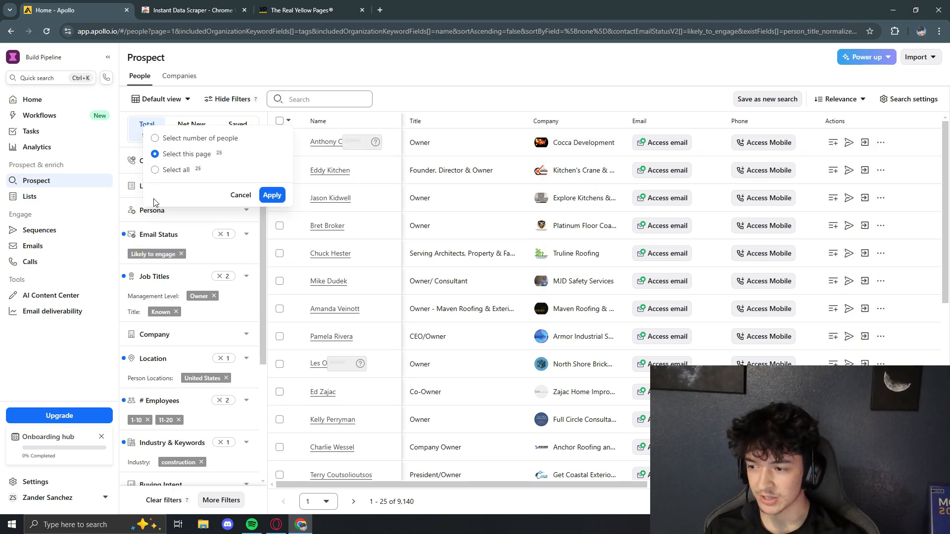
click(273, 195)
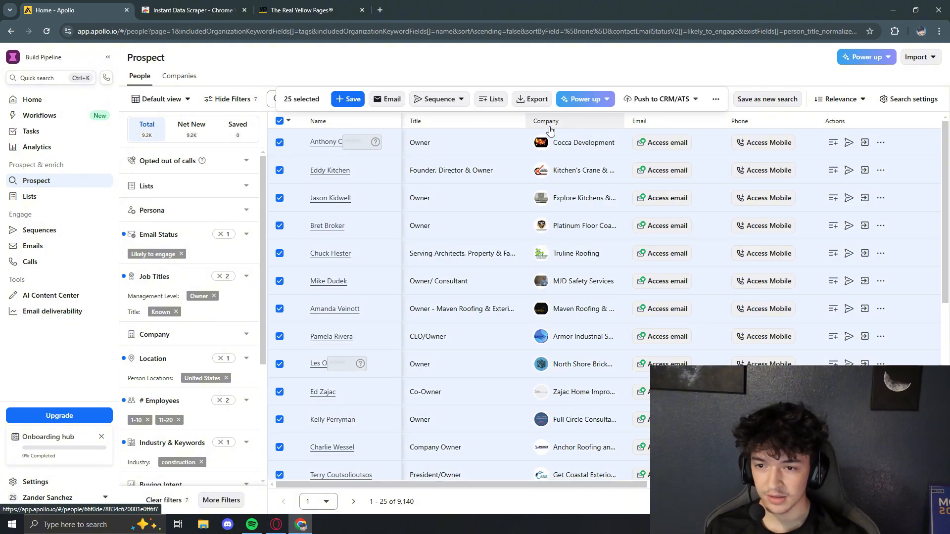
Add the selected people to a new list named "Construction 1" and save.
click(495, 104)
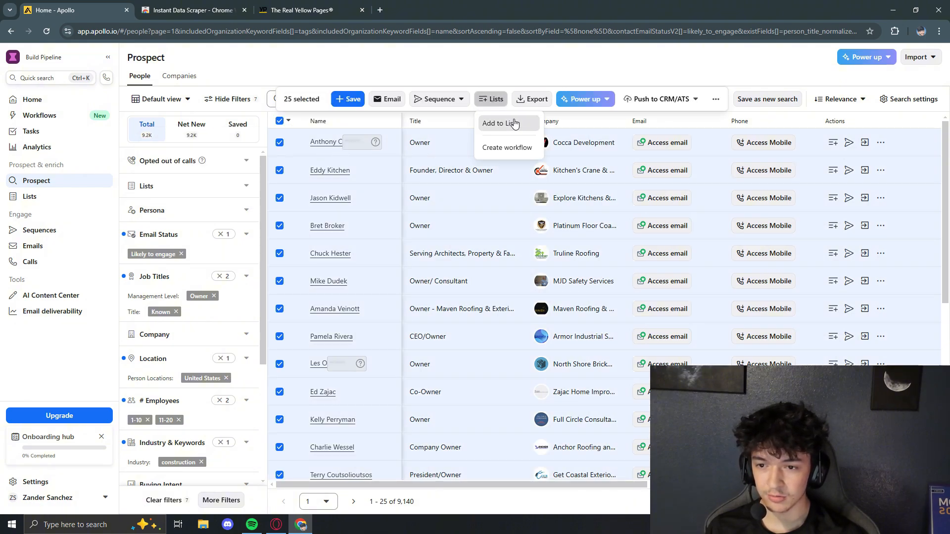
click(512, 123)
click(410, 173)
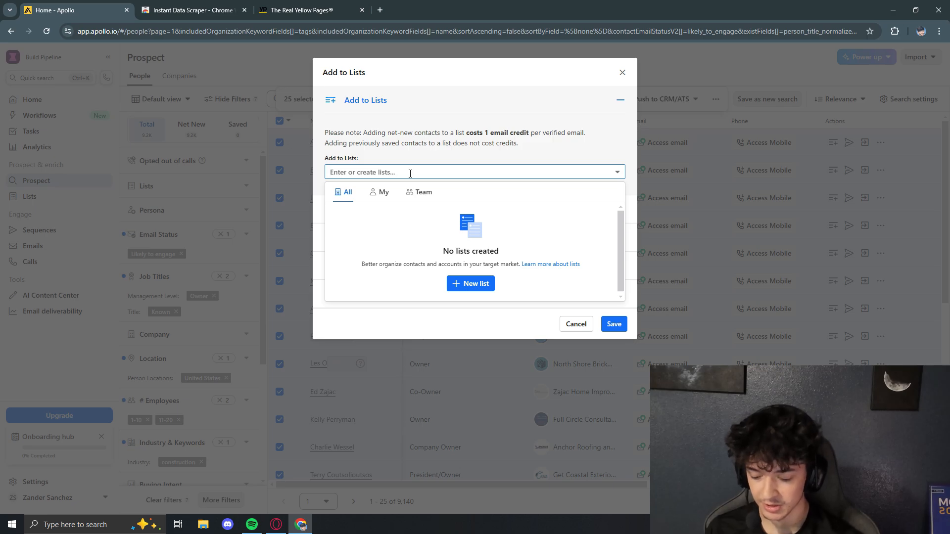
text(C)
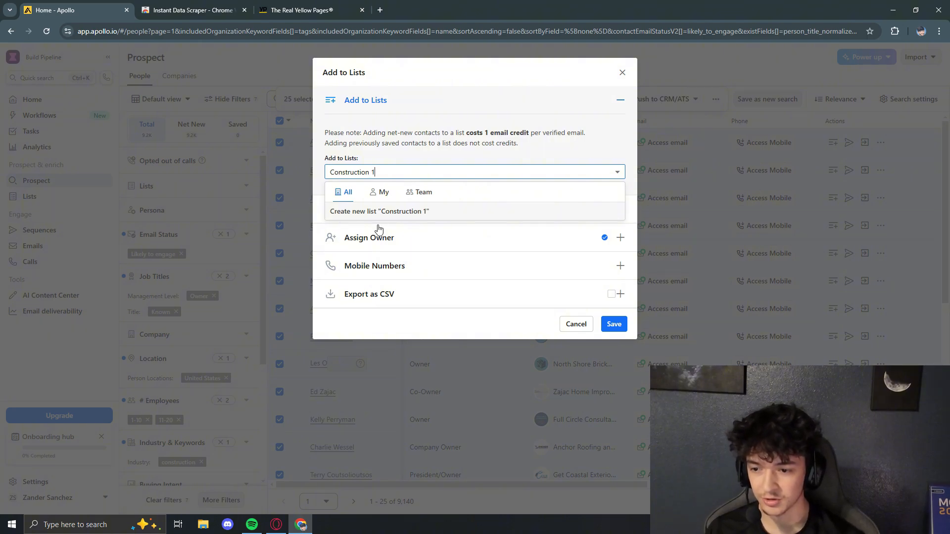
text(onstruction 1)
click(406, 212)
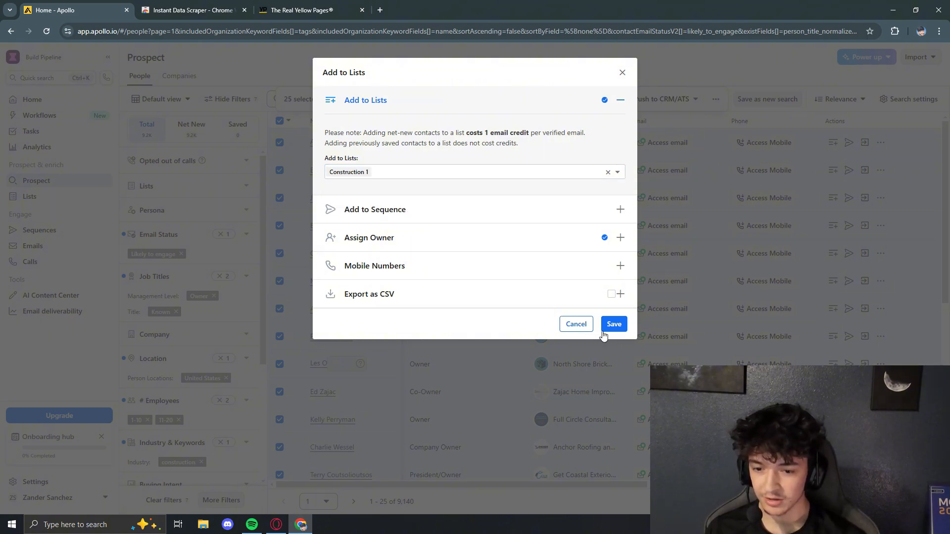
click(615, 325)
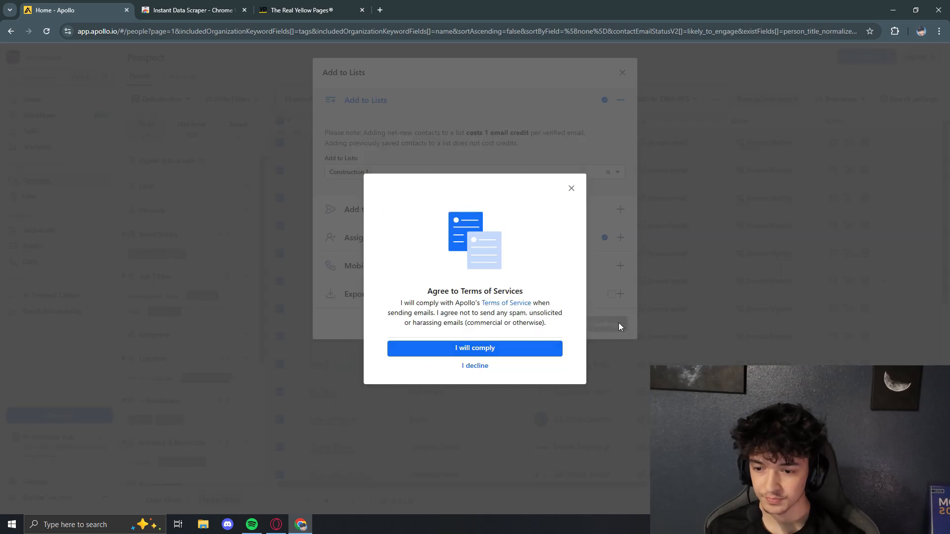
Agree to comply with Apollo's Terms of Service and close the onboarding completion message.
drag(401, 298, 527, 315)
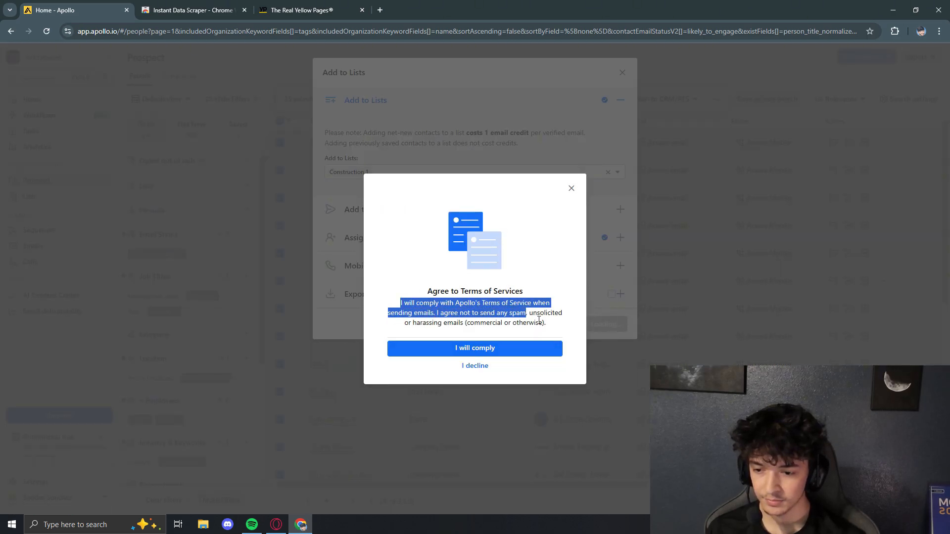
click(543, 331)
click(504, 350)
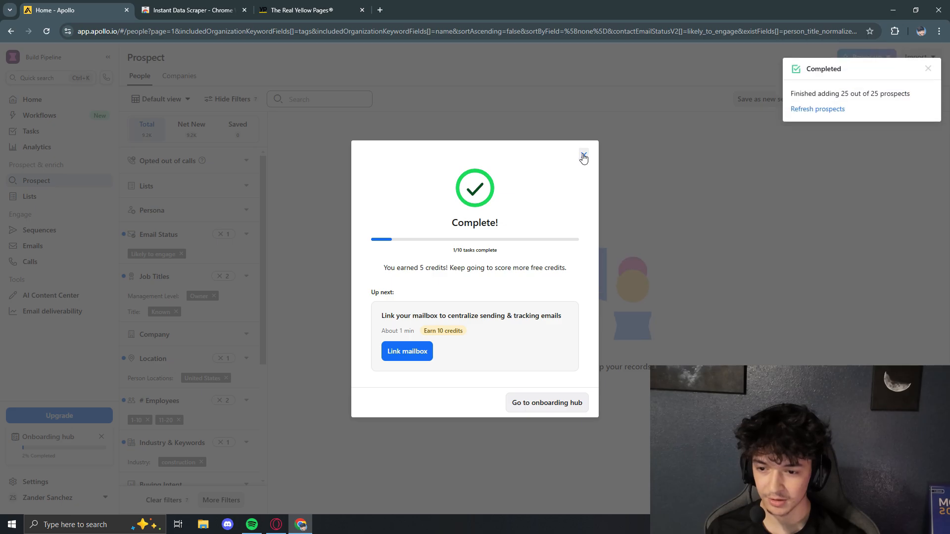
click(584, 155)
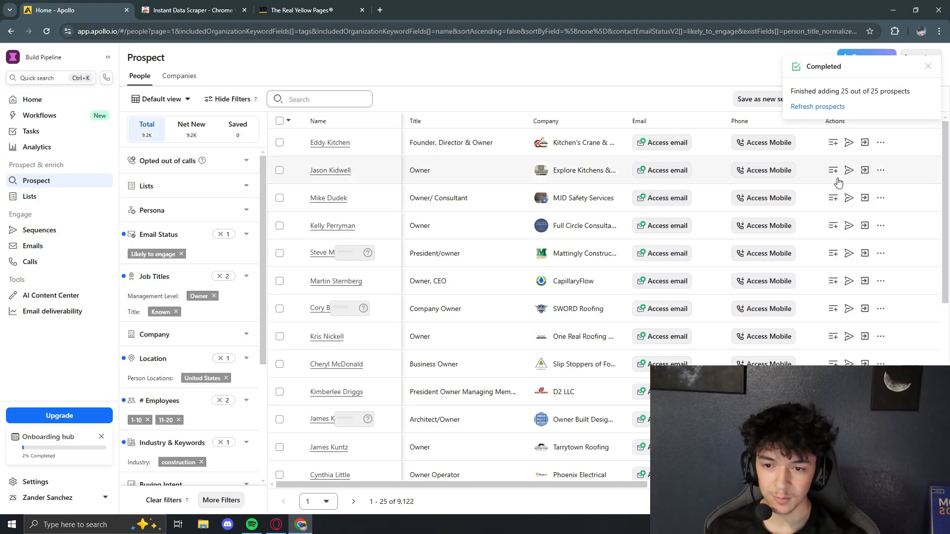
Show only the Net New prospects, reload the page, and dismiss the AI research tip.
scroll(840, 198, down, 3)
scroll(495, 198, up, 3)
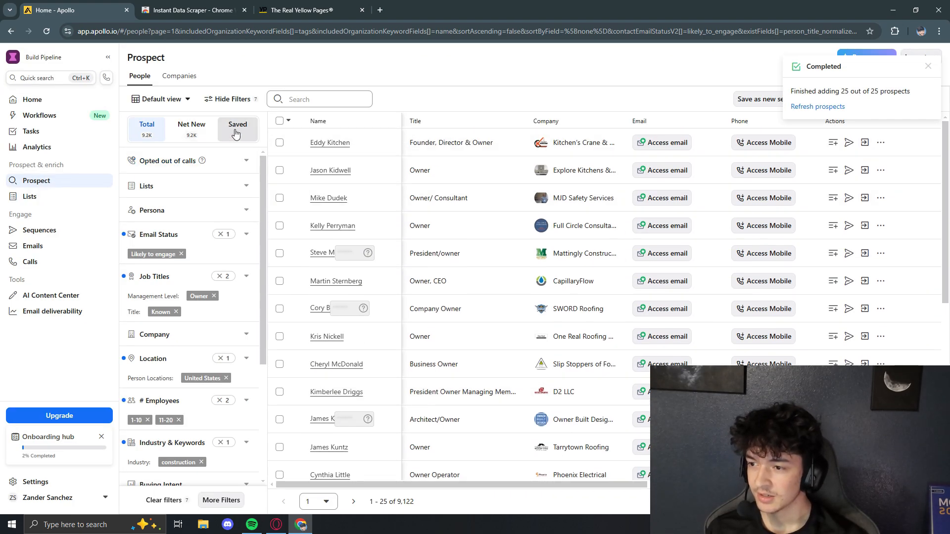
click(193, 130)
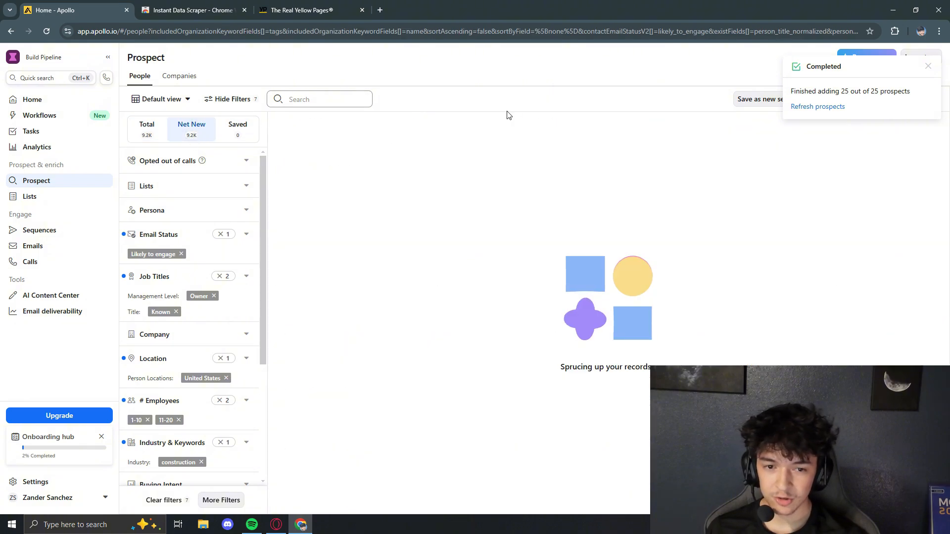
click(46, 31)
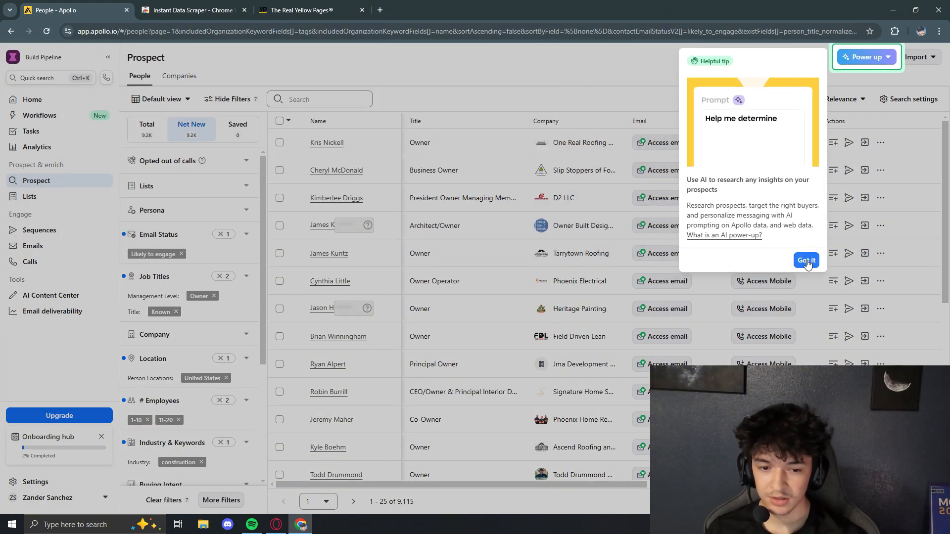
click(806, 262)
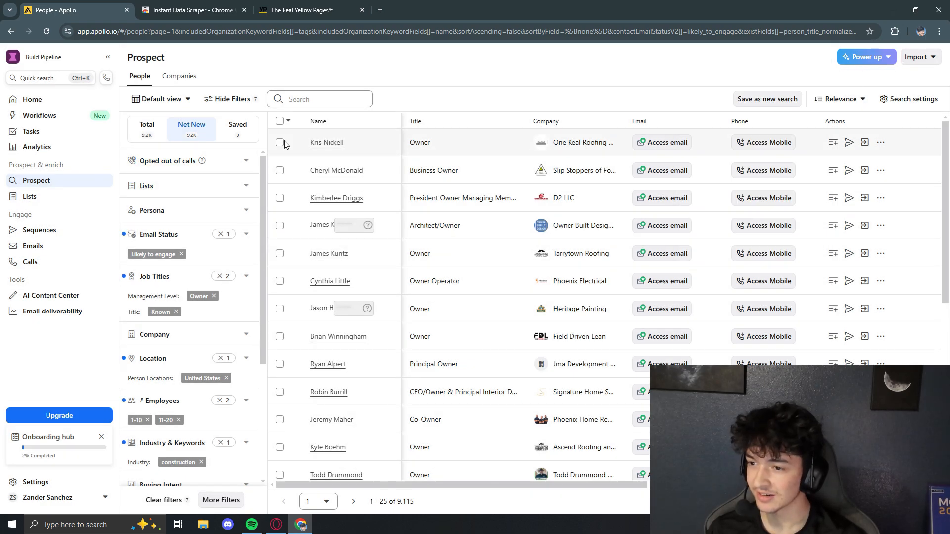
Select everyone on the first page of the Net New prospects.
click(288, 120)
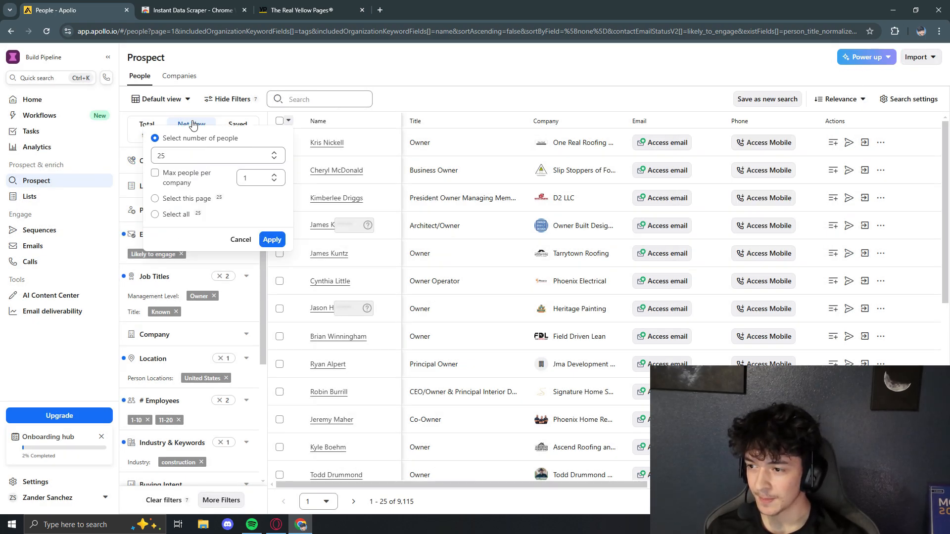
click(413, 96)
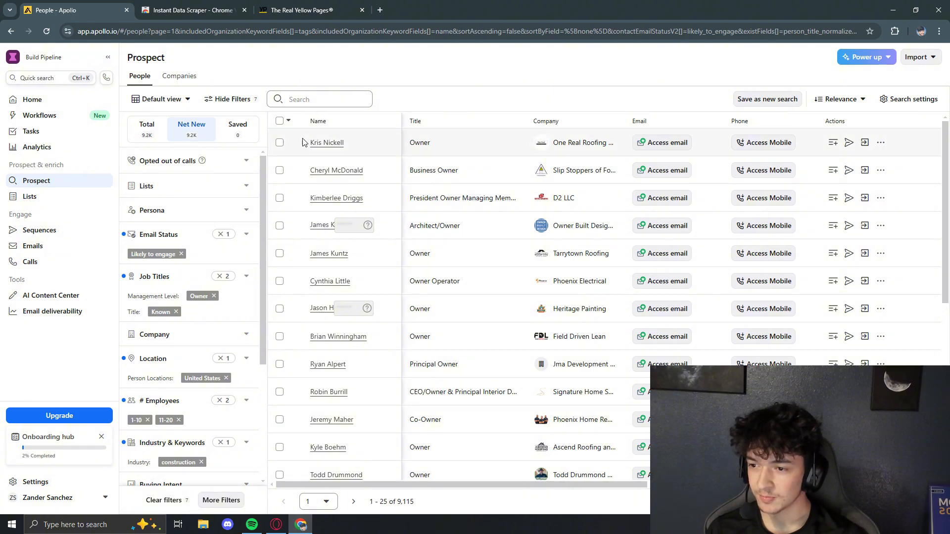
click(287, 122)
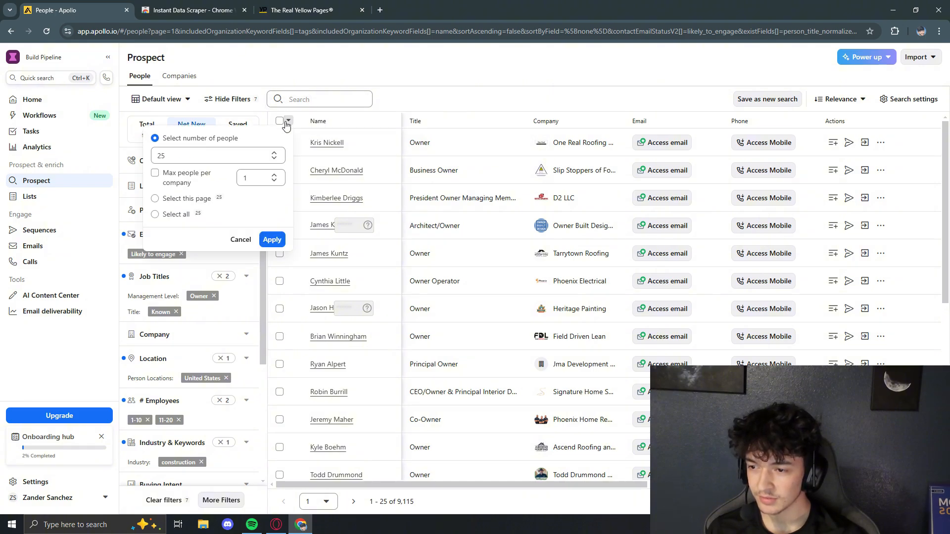
click(155, 199)
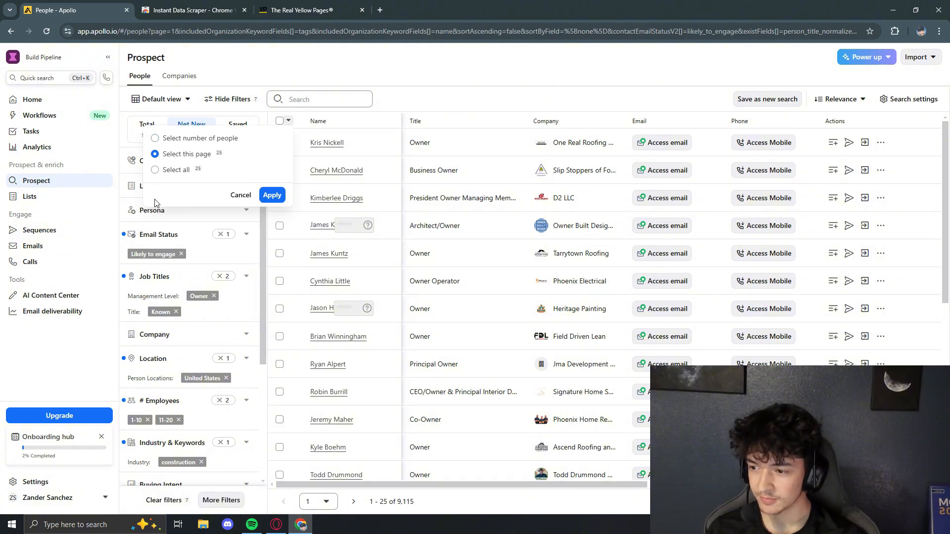
click(271, 195)
Add the selected Net New prospects to the existing Construction 1 list and save.
click(493, 99)
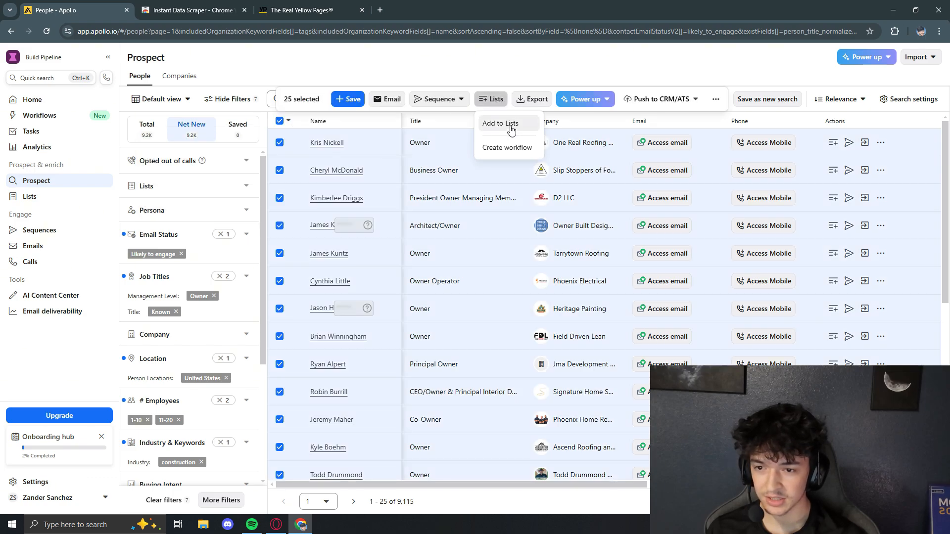
click(510, 127)
click(390, 173)
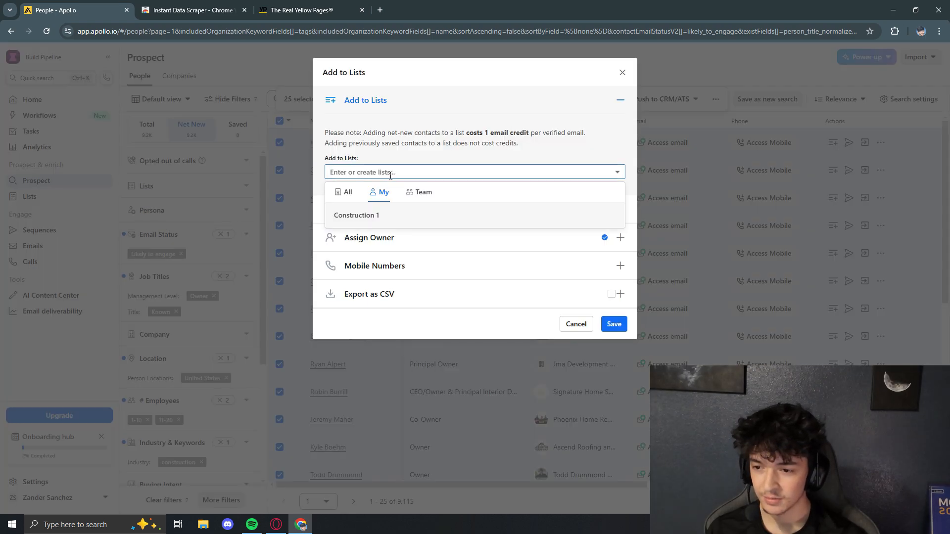
click(377, 217)
click(619, 324)
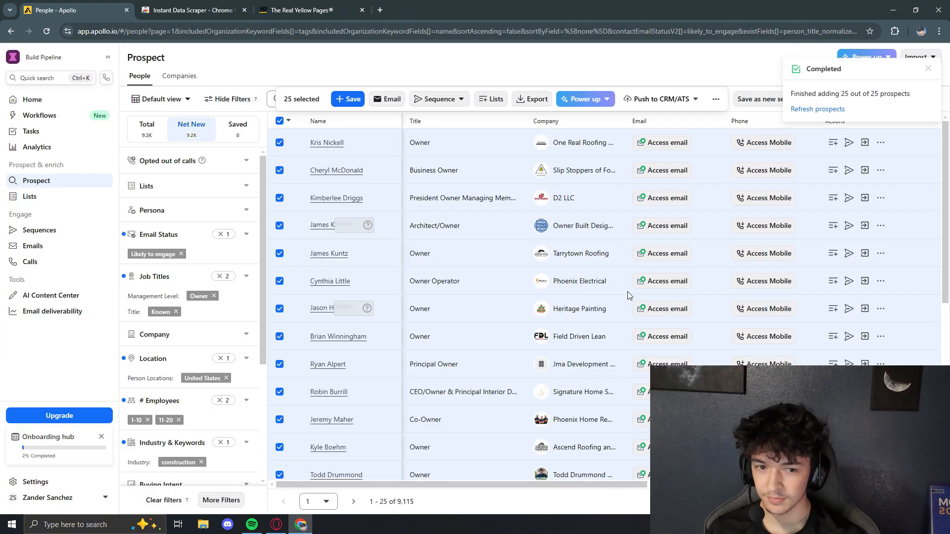
Go to page 2 of the Net New results and select everyone on that page.
scroll(420, 403, down, 4)
scroll(421, 407, down, 3)
scroll(372, 346, up, 8)
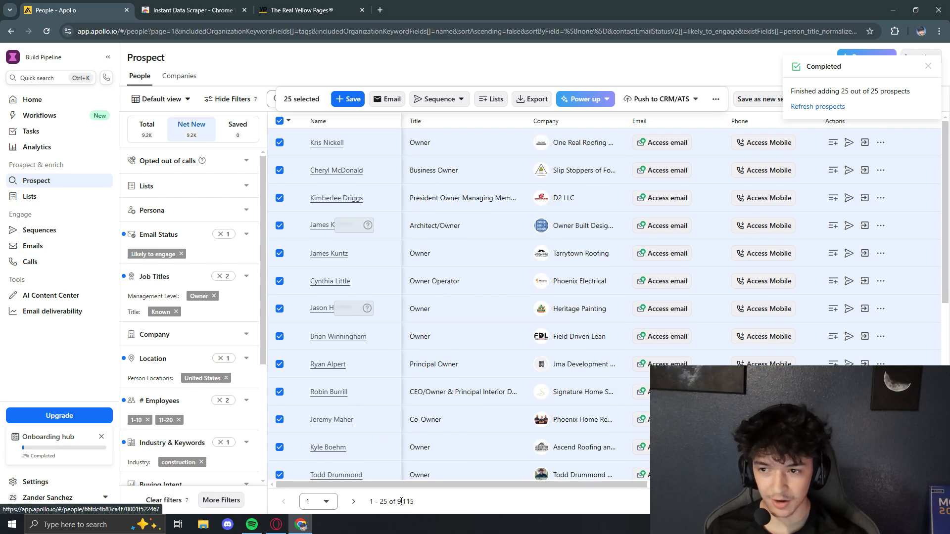
scroll(497, 334, down, 3)
scroll(510, 316, up, 3)
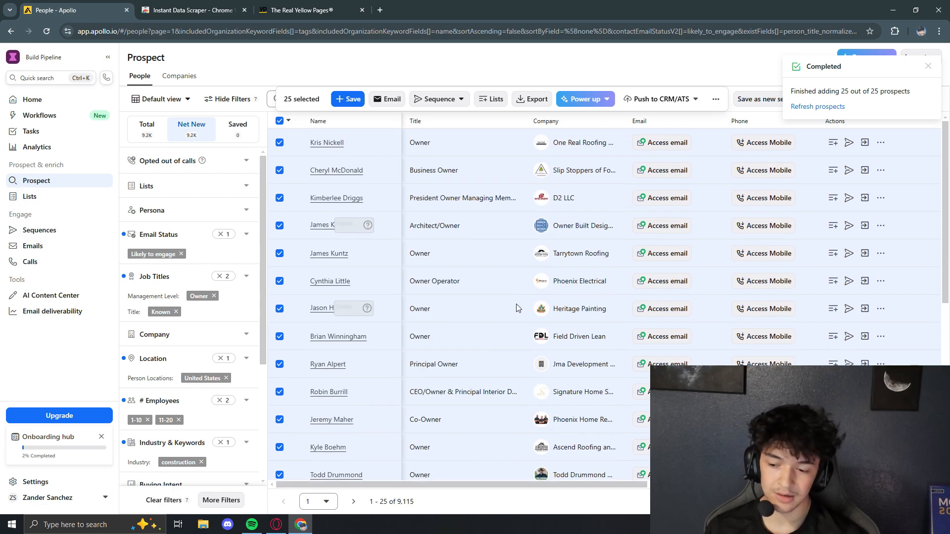
click(353, 503)
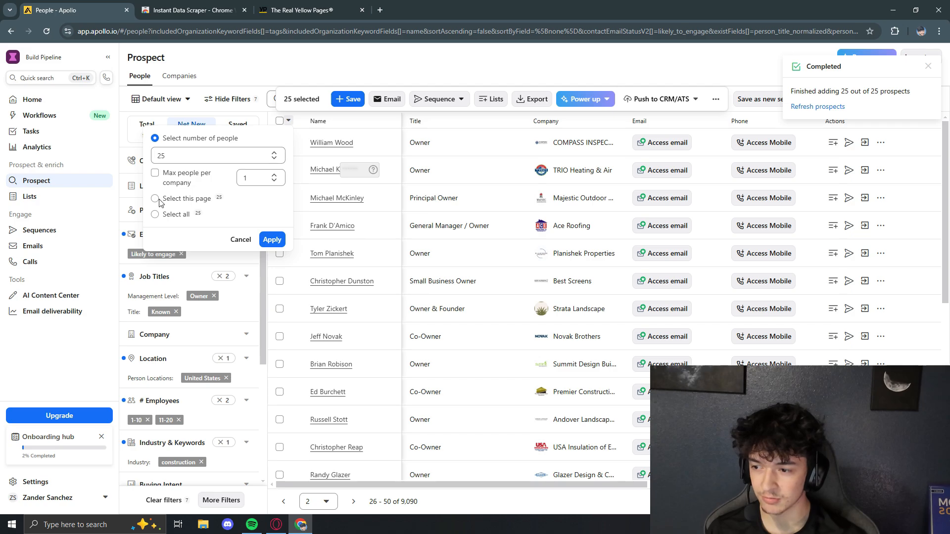
click(156, 199)
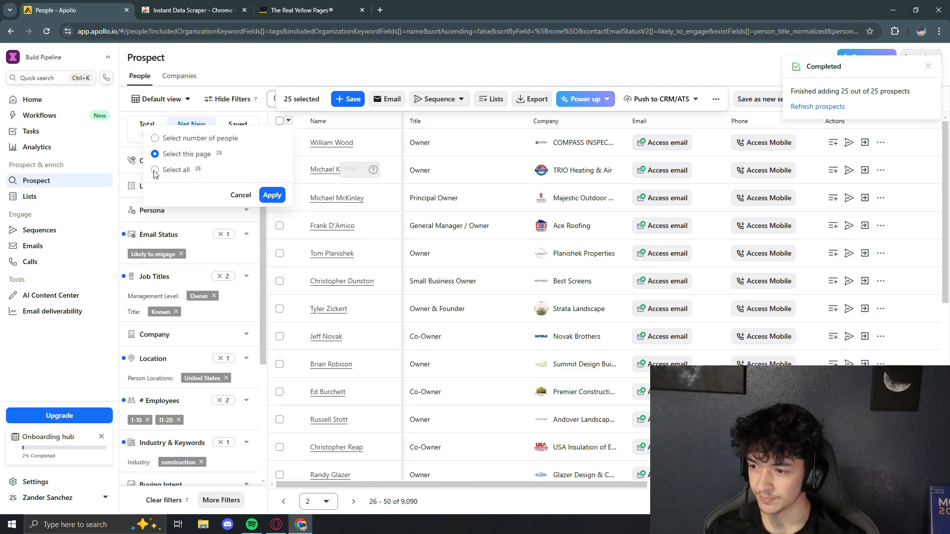
click(272, 195)
Save the selected prospects from page 2 to the Construction 1 list.
click(490, 101)
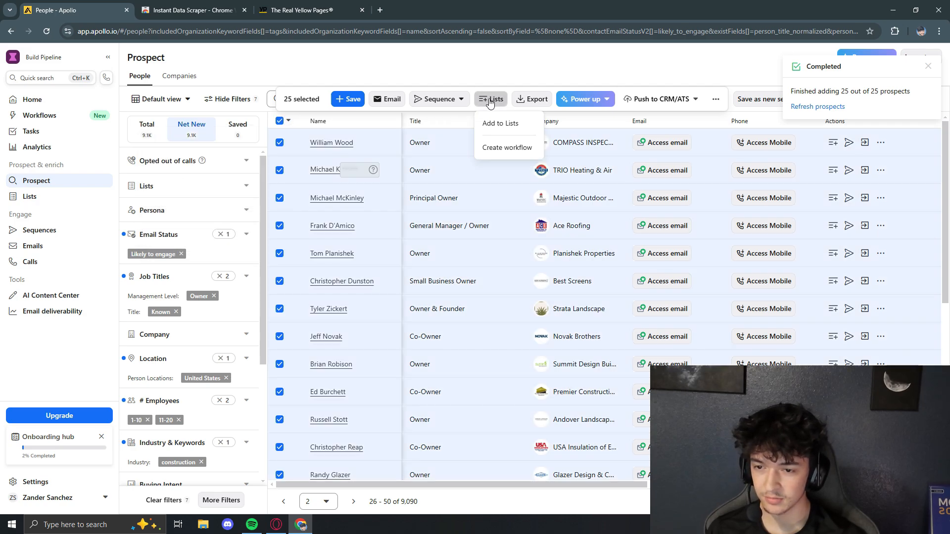
click(498, 124)
click(409, 171)
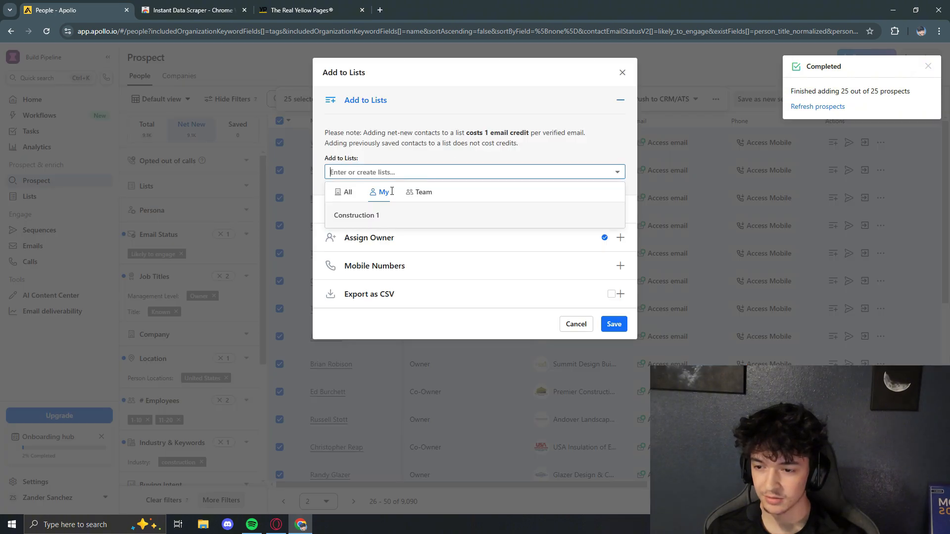
click(413, 215)
click(616, 324)
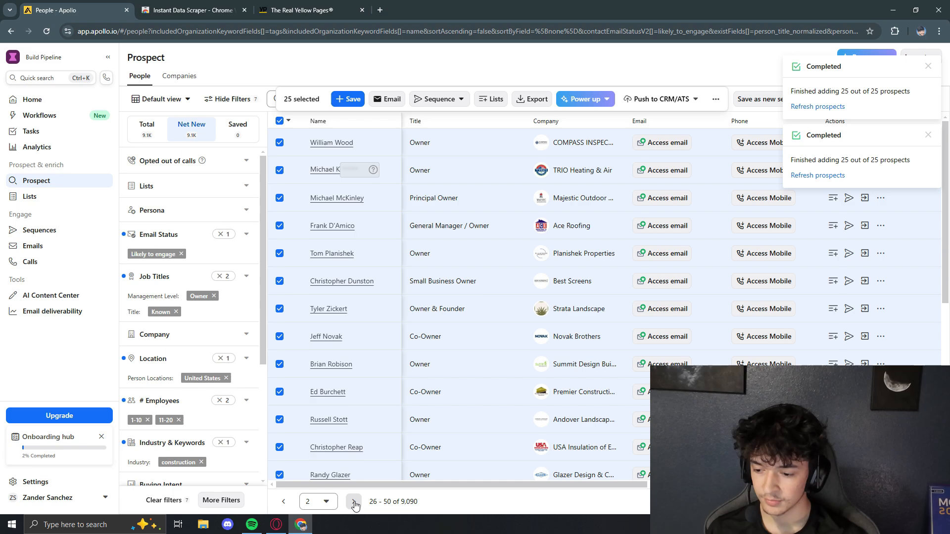
Go to page 3 of the Net New results and select everyone on that page.
click(354, 503)
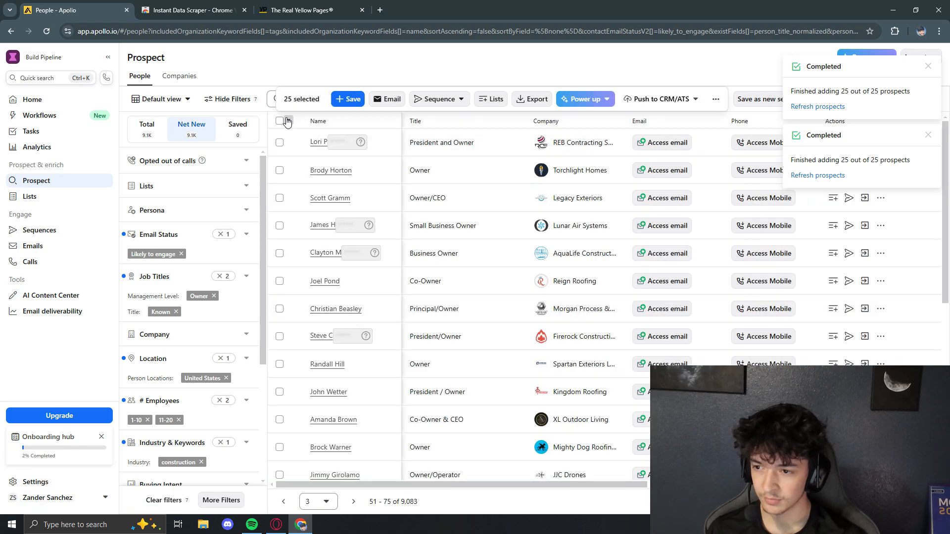
click(287, 121)
click(155, 198)
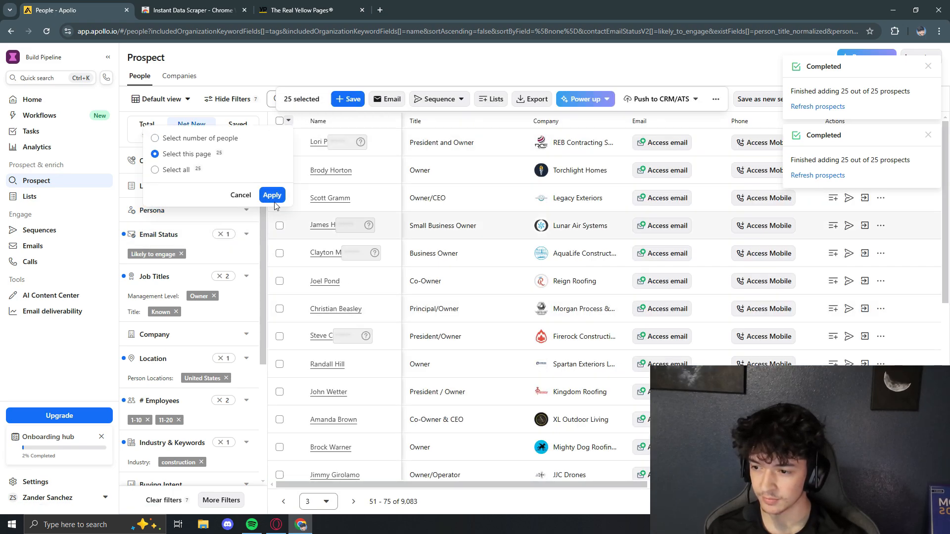
click(271, 195)
Save the selected prospects from page 3 to the Construction 1 list.
click(496, 99)
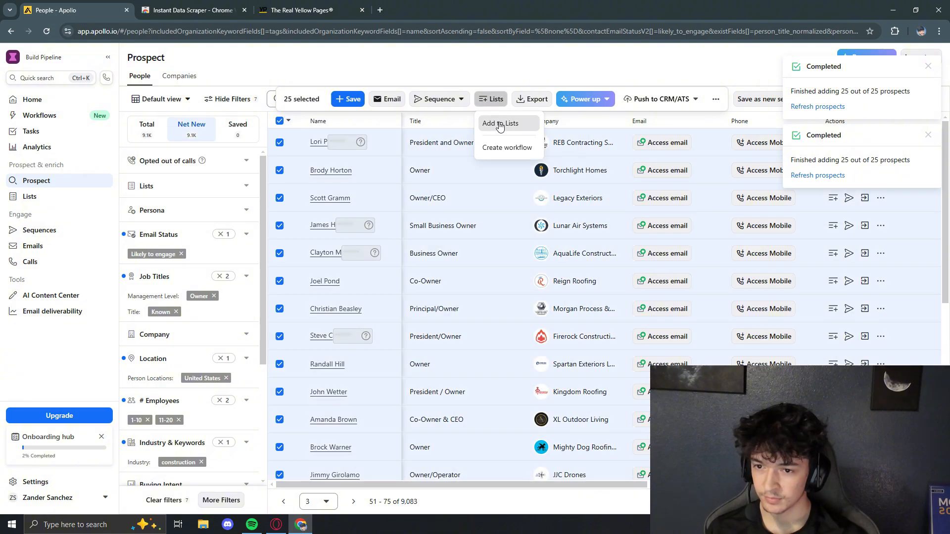
click(498, 124)
click(403, 173)
click(376, 216)
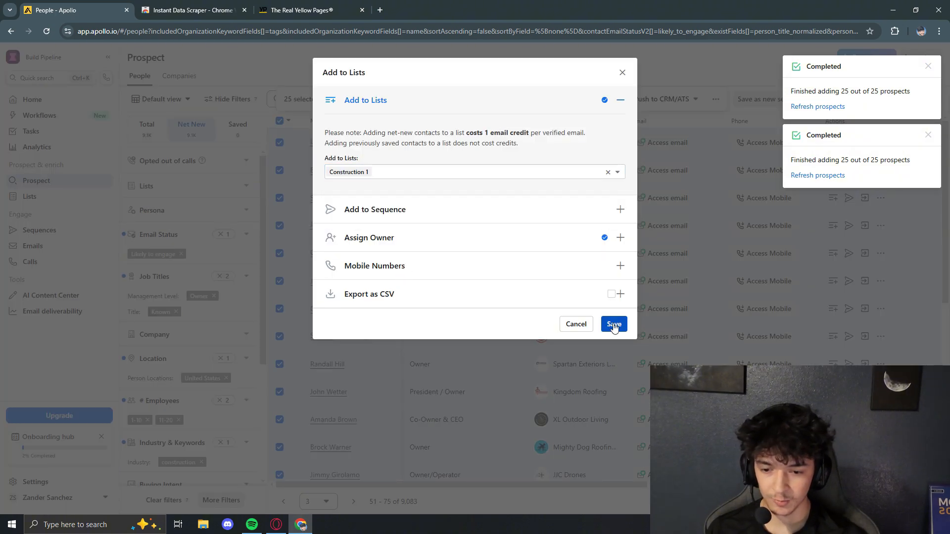
click(613, 324)
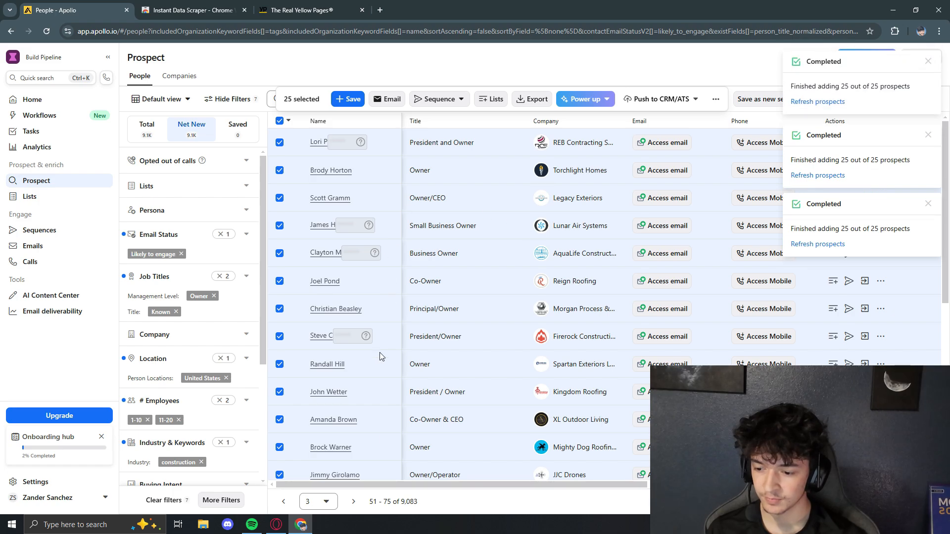
Try to open page 4 of the Net New results, then go back to page 1.
click(353, 501)
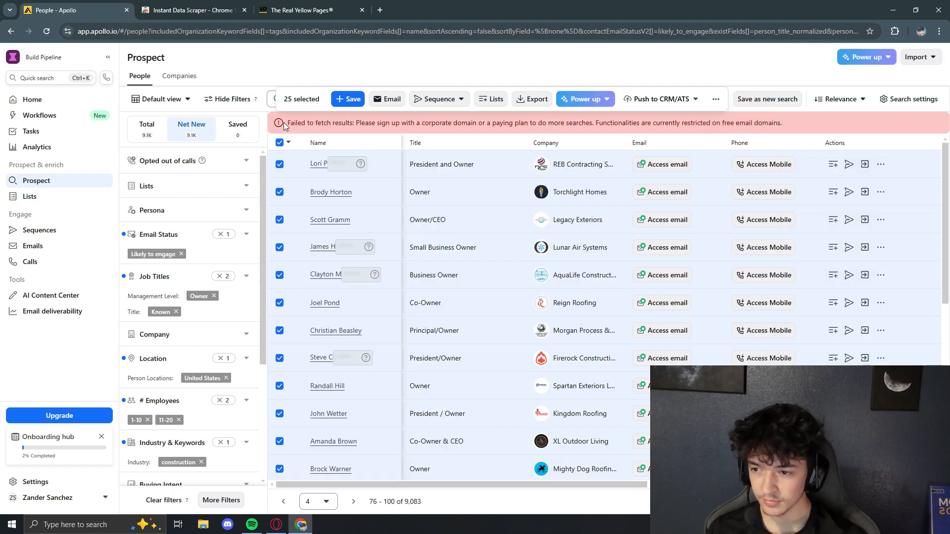
drag(286, 125, 604, 123)
click(777, 125)
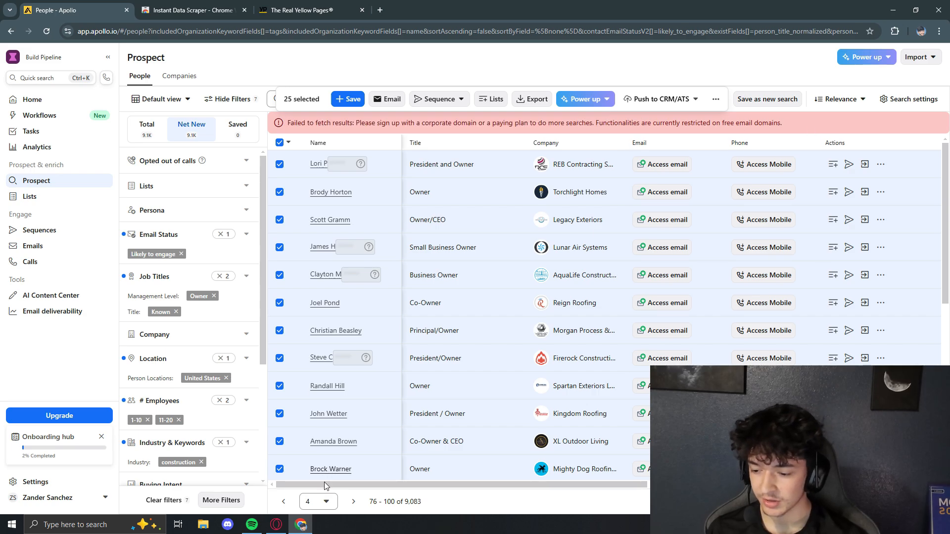
click(322, 502)
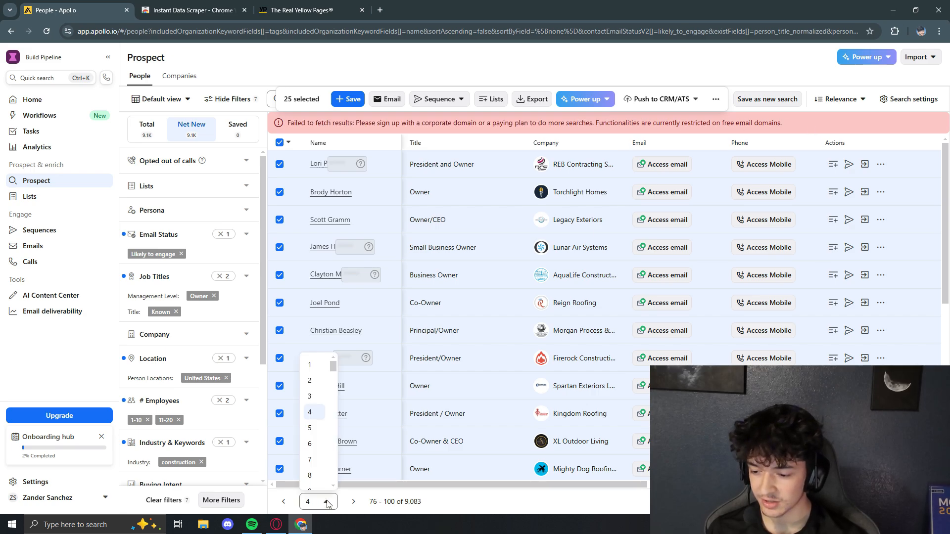
click(321, 366)
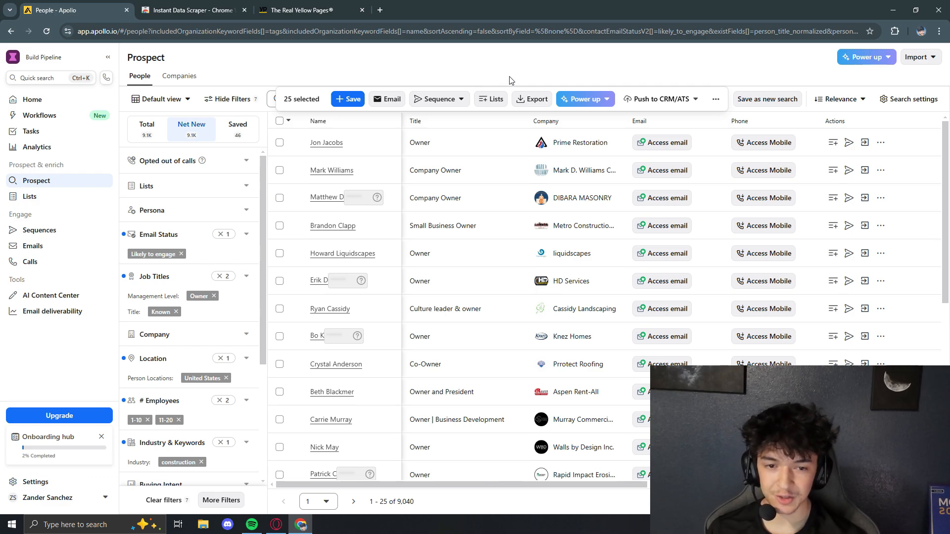
scroll(454, 310, down, 4)
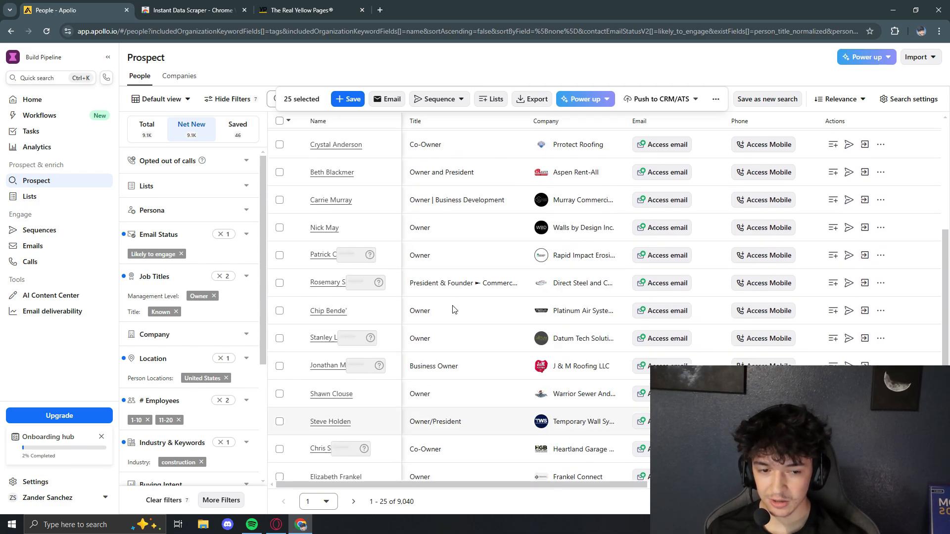
scroll(454, 309, up, 4)
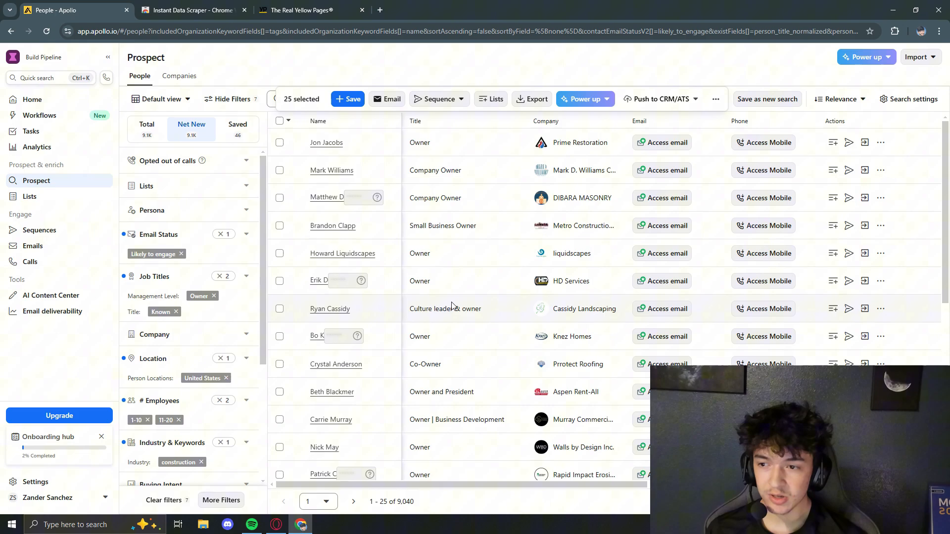
click(327, 502)
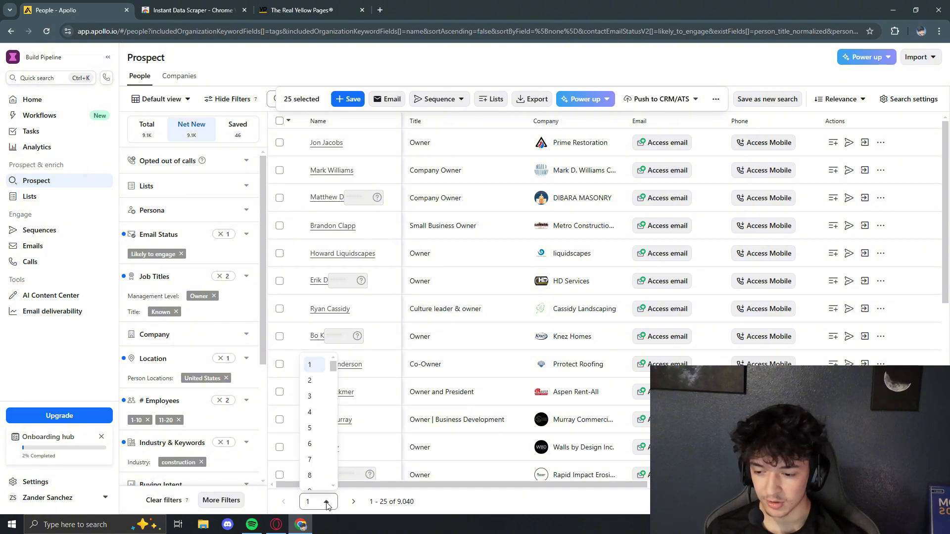
click(458, 70)
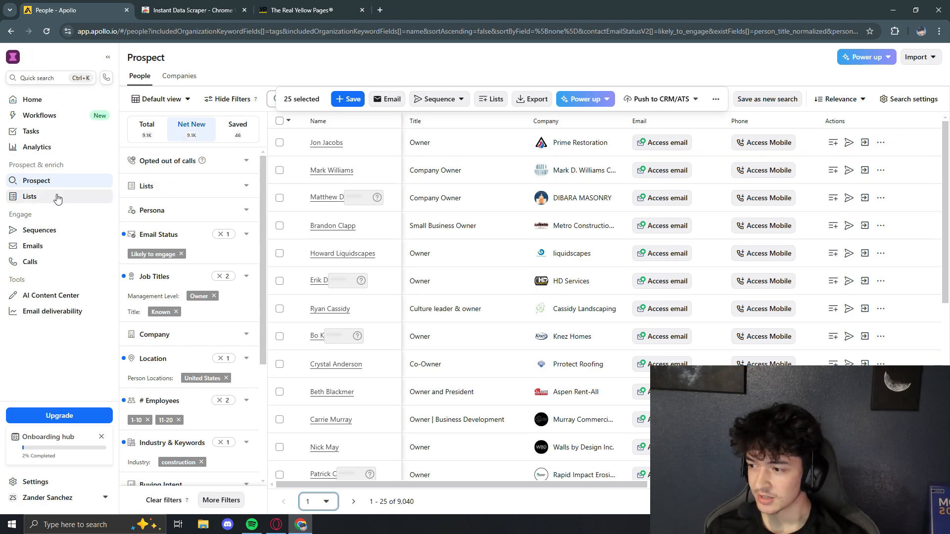
Open the Construction 1 people list and look through its saved contacts.
click(31, 199)
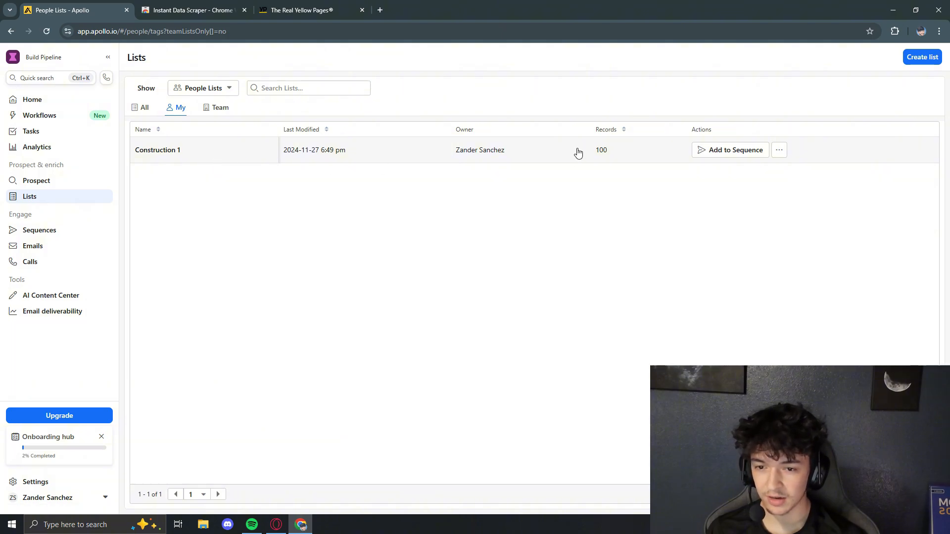
click(189, 162)
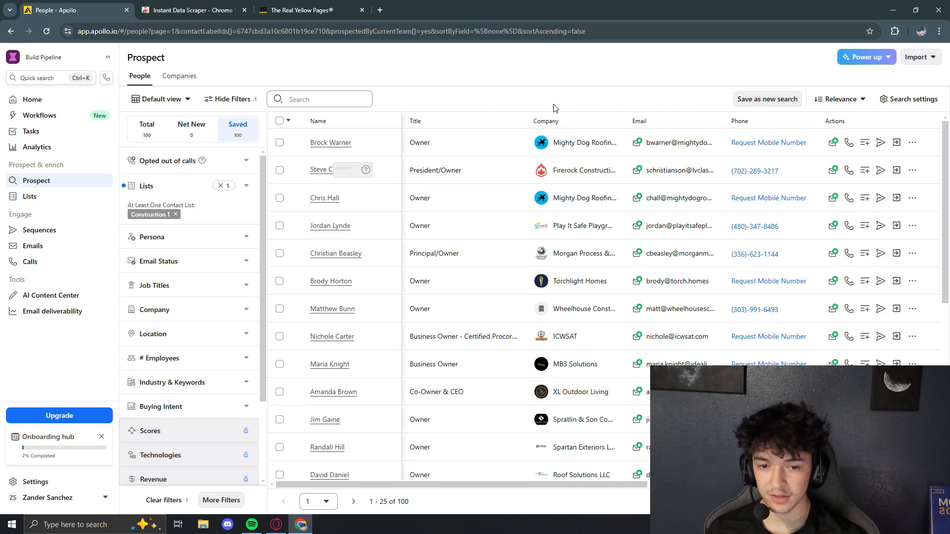
scroll(600, 365, down, 2)
scroll(598, 360, up, 3)
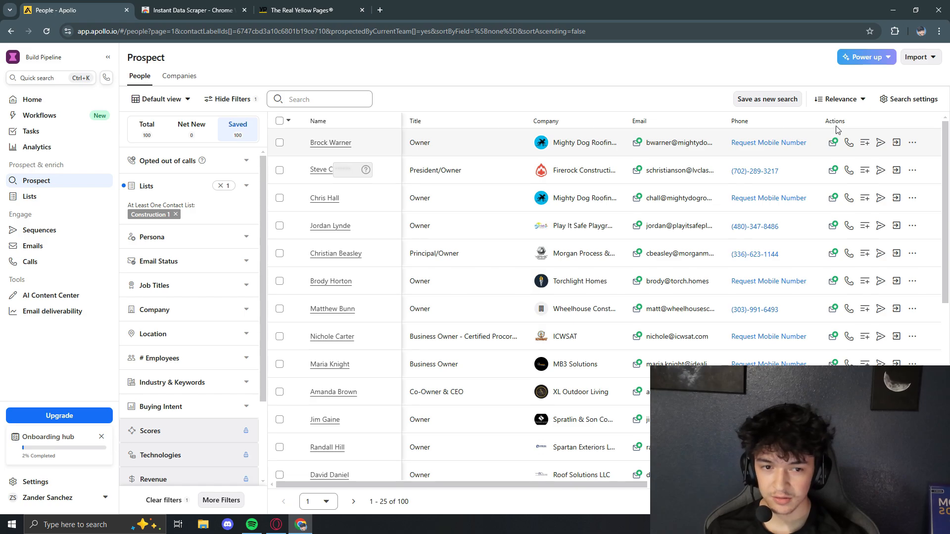
click(658, 144)
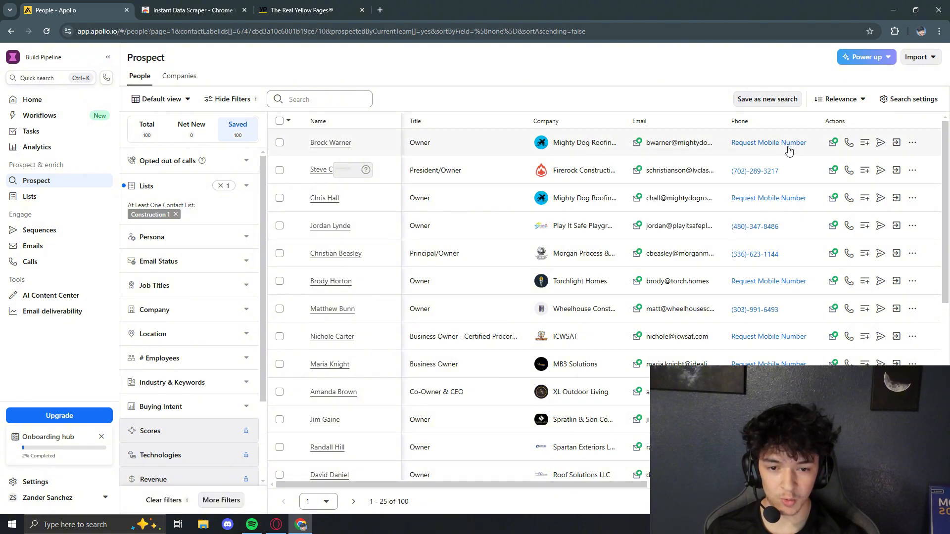
Review the fields displayed in the contact table through the search settings, then close the settings.
click(907, 102)
click(836, 115)
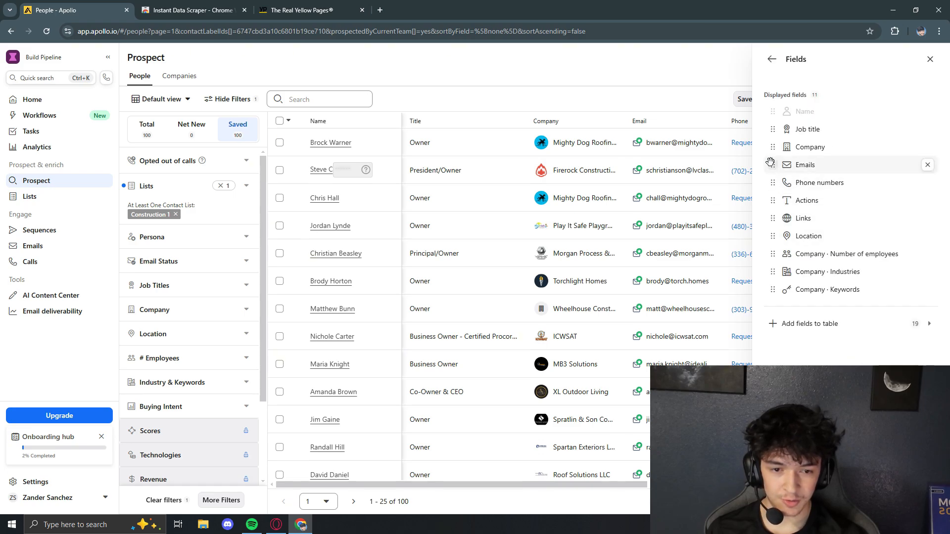
click(771, 58)
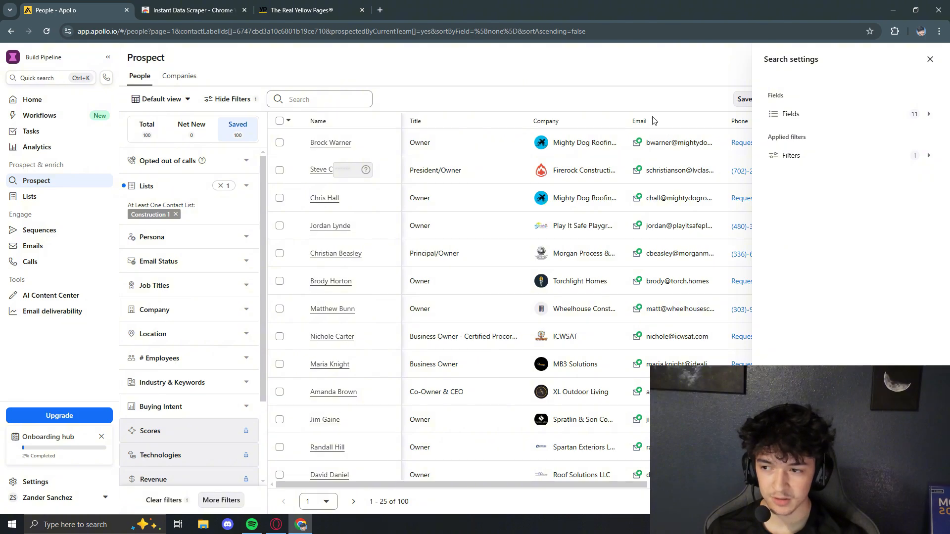
click(930, 58)
Launch the Instant Data Scraper extension on the Construction 1 contacts and check the table it detected.
click(895, 32)
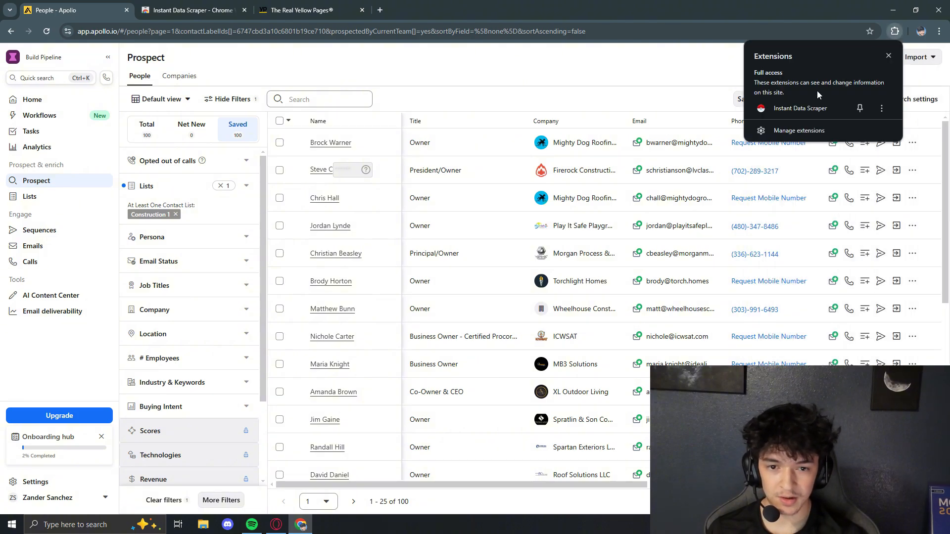
click(802, 110)
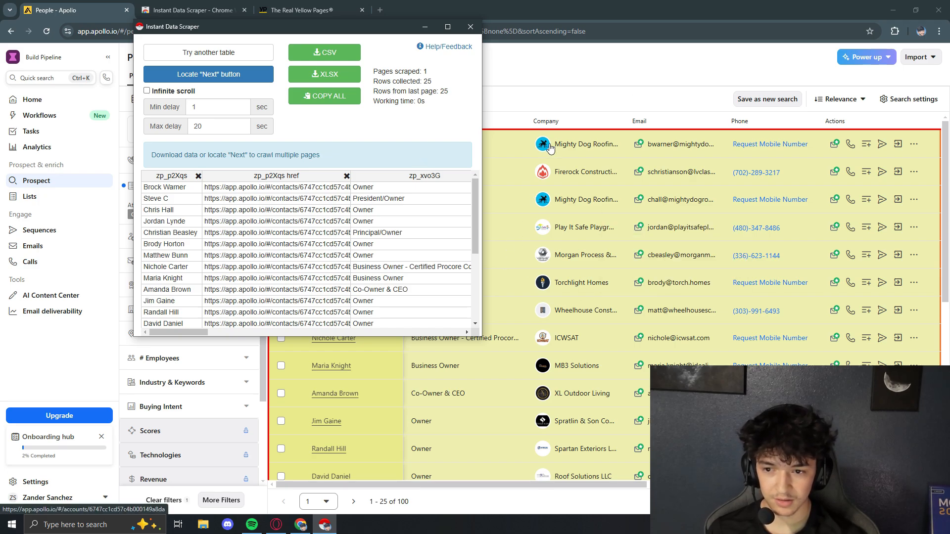
scroll(589, 315, down, 3)
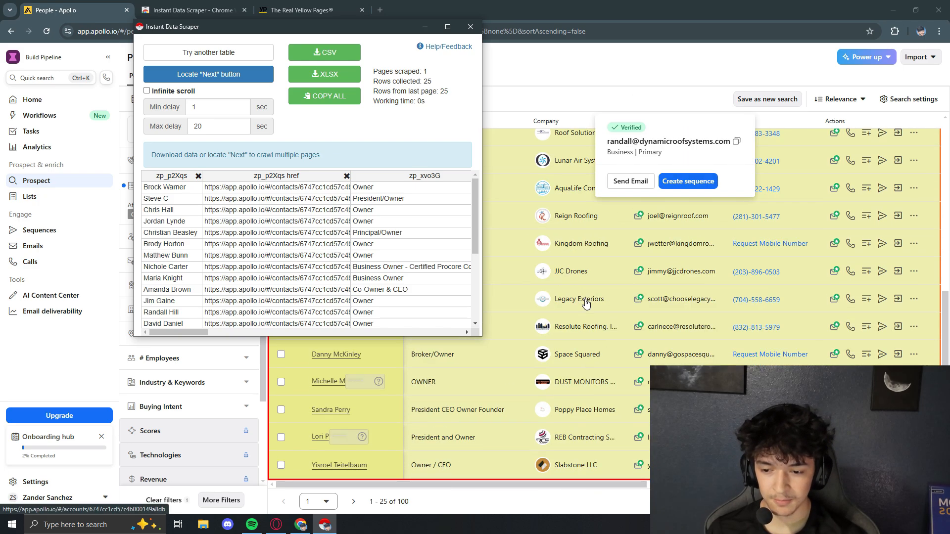
scroll(686, 360, down, 4)
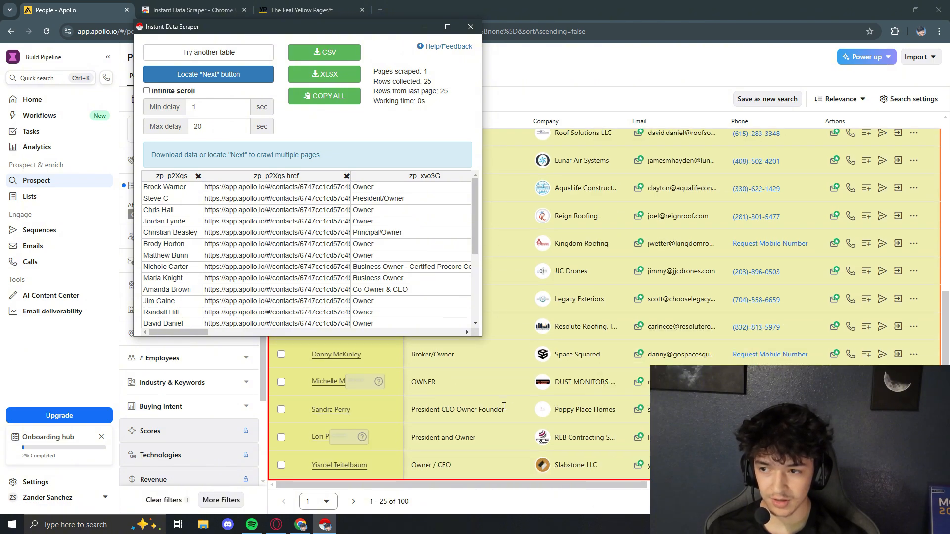
Mark the contact table's next-page arrow as the scraper's "Next" button and start crawling the pages.
drag(360, 21, 359, 43)
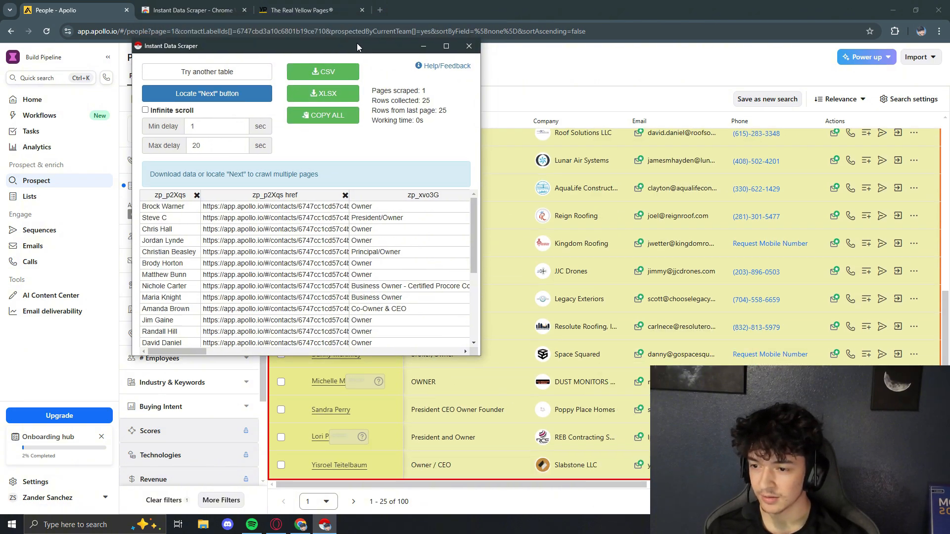
click(207, 97)
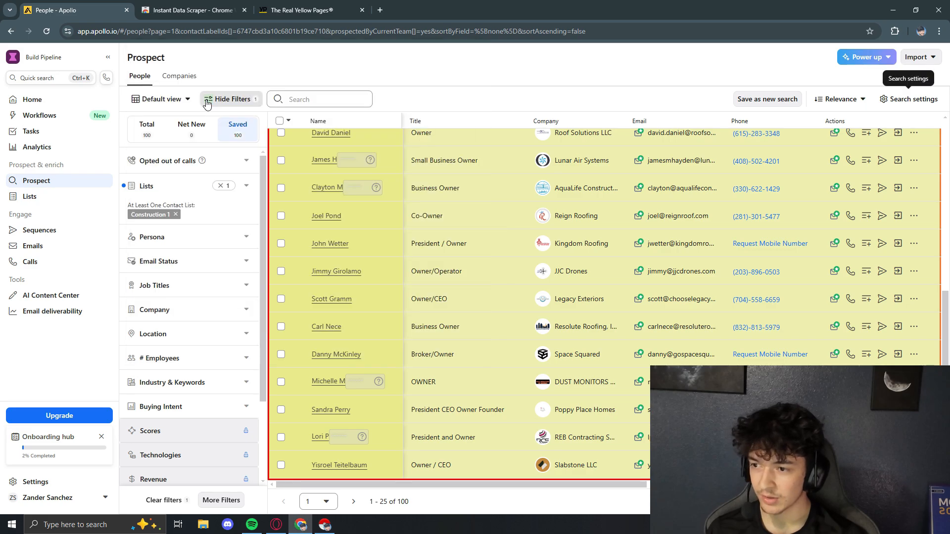
click(354, 503)
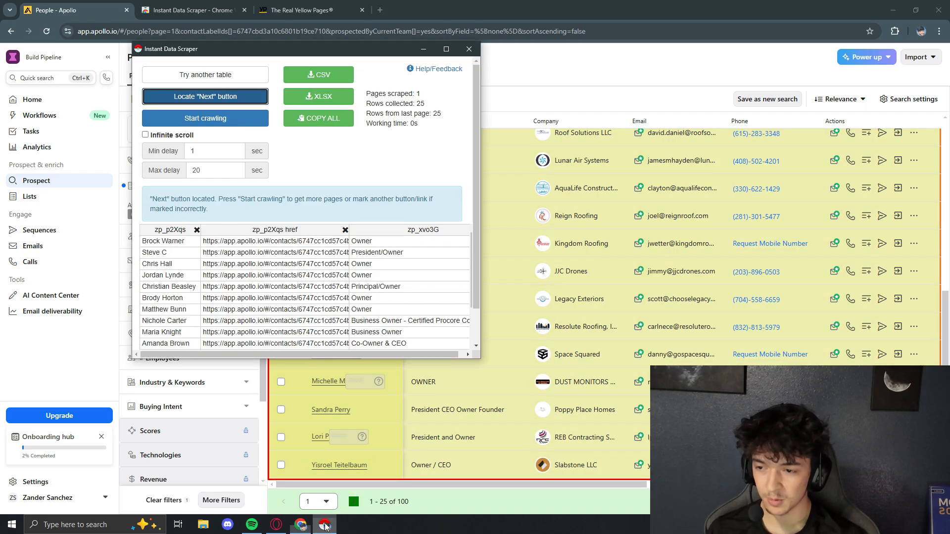
click(228, 123)
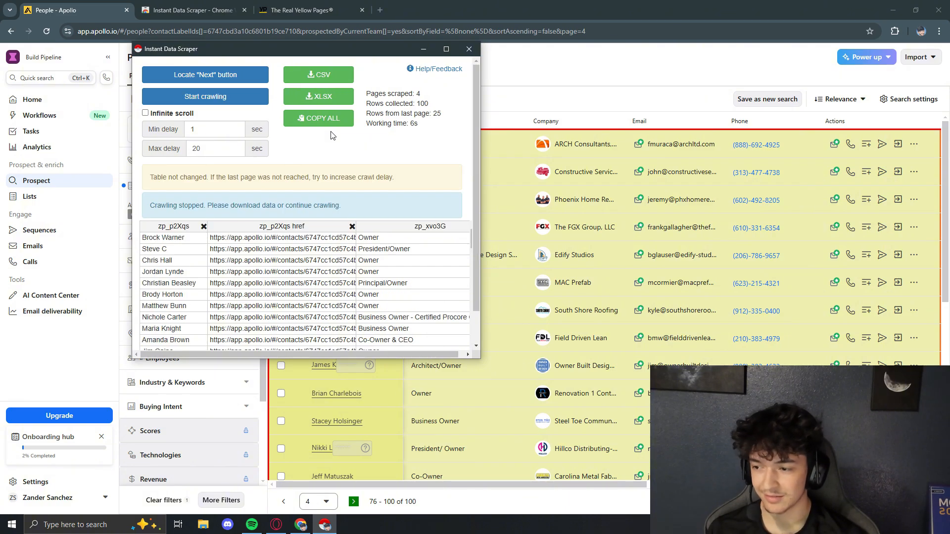
Set the scraper's minimum delay to 5 seconds and download the collected contact rows as a CSV file.
scroll(504, 356, down, 7)
scroll(313, 304, down, 20)
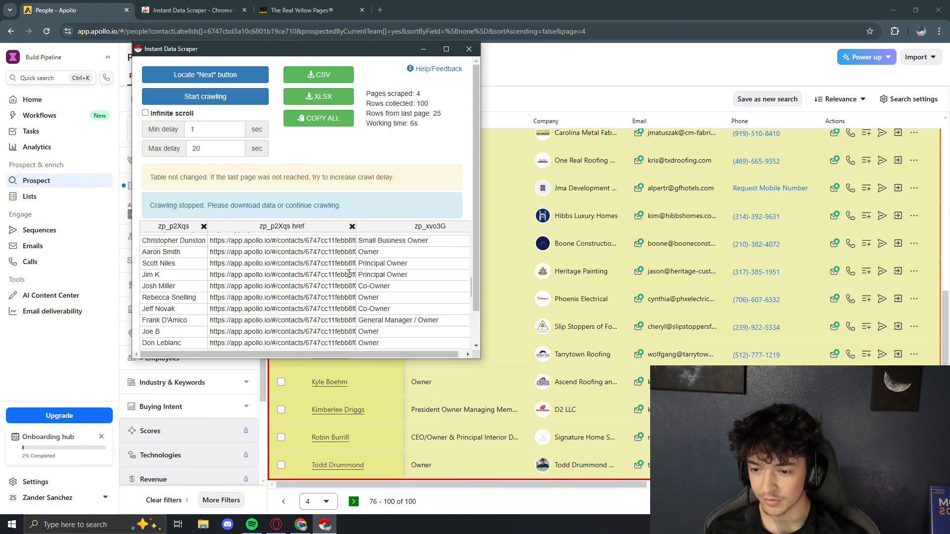
scroll(313, 304, up, 20)
click(212, 134)
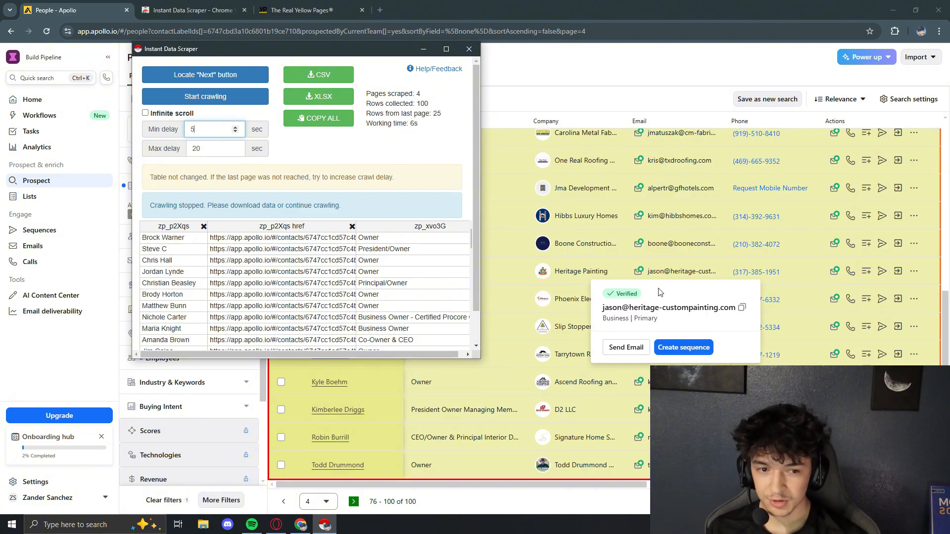
scroll(693, 238, up, 7)
mouse_move(698, 231)
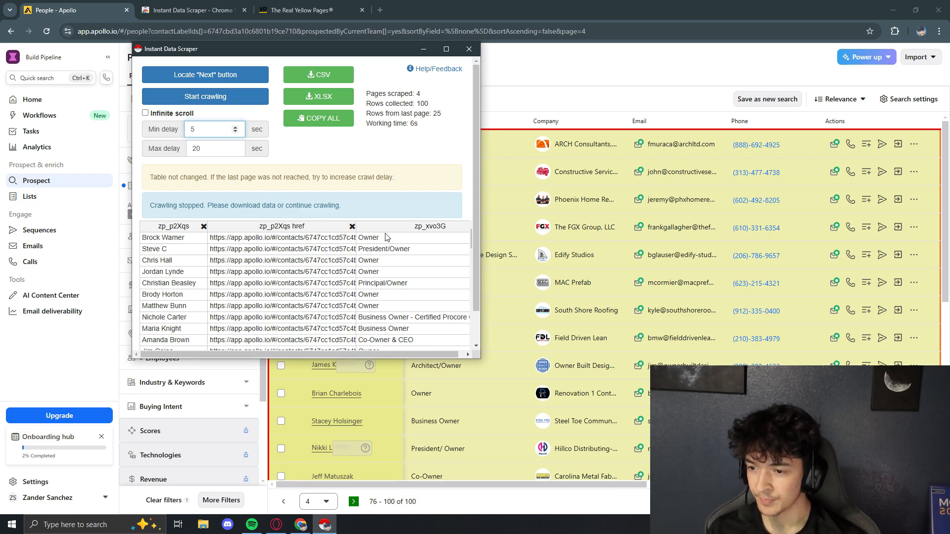
click(324, 84)
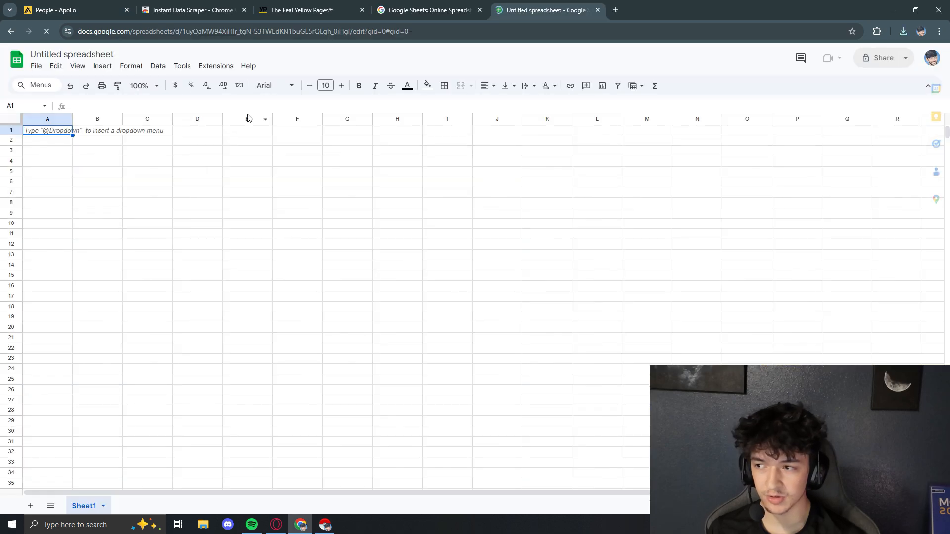
In Google Sheets, import the uploaded file app (1).csv into the untitled spreadsheet using Replace spreadsheet and automatic separator detection.
click(79, 55)
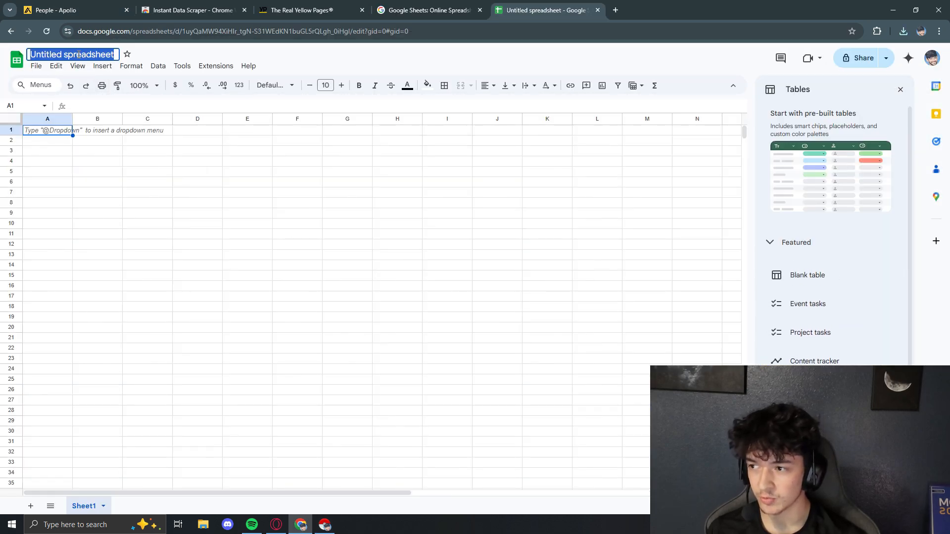
click(40, 134)
click(36, 65)
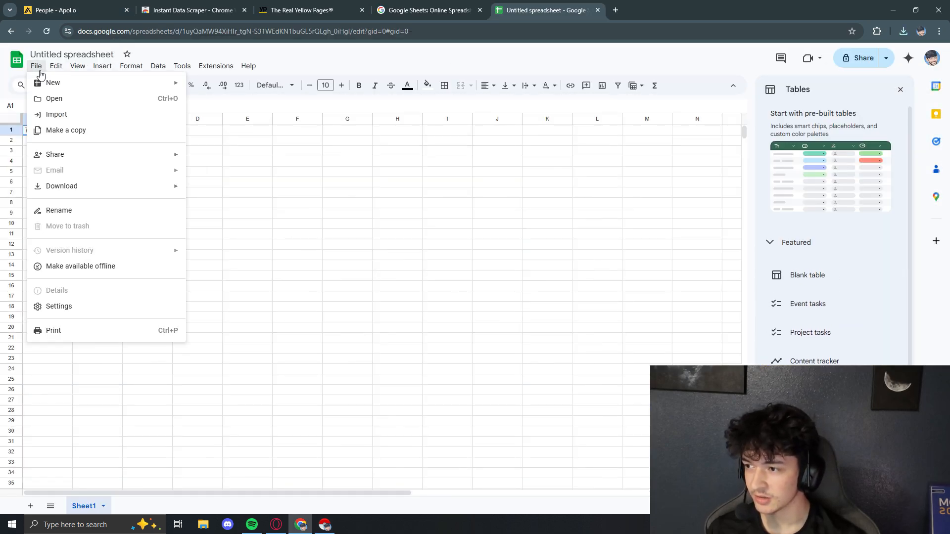
mouse_move(79, 187)
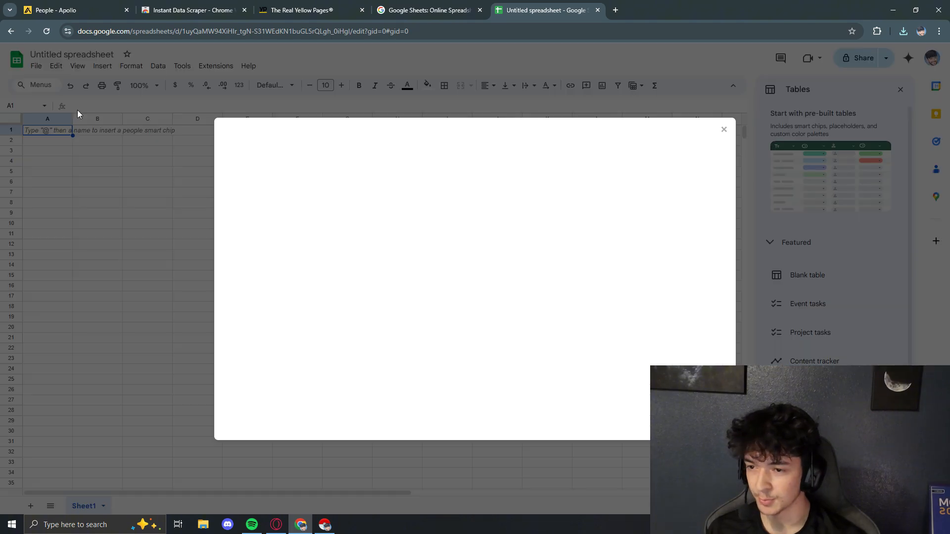
click(77, 114)
click(390, 168)
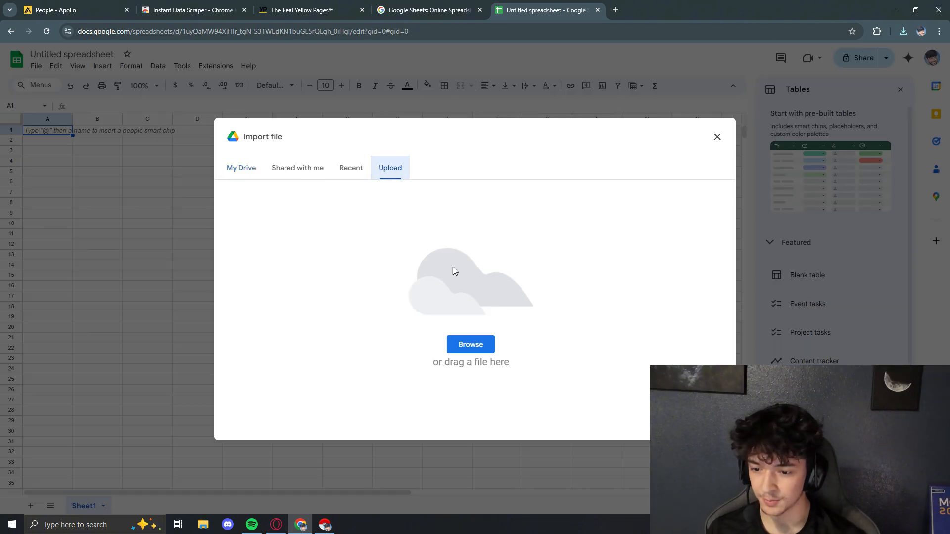
click(471, 343)
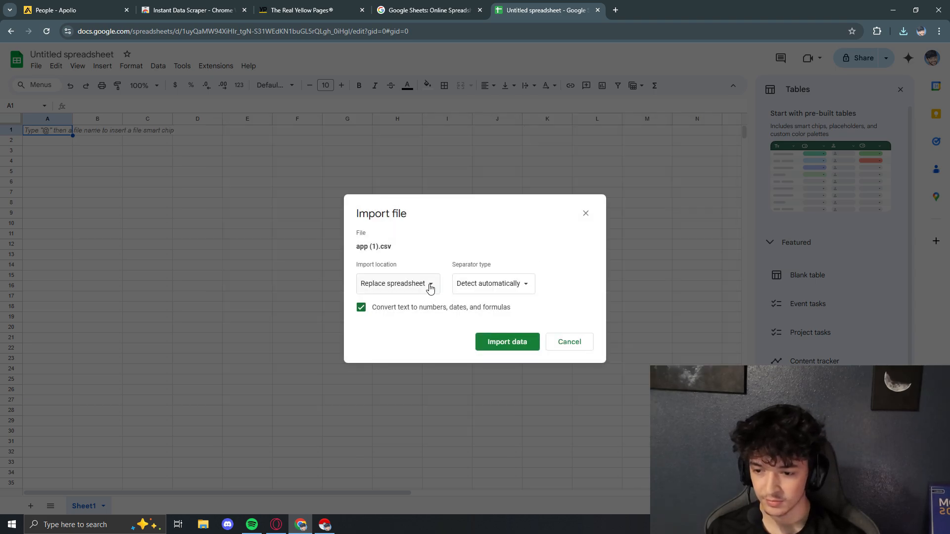
click(504, 336)
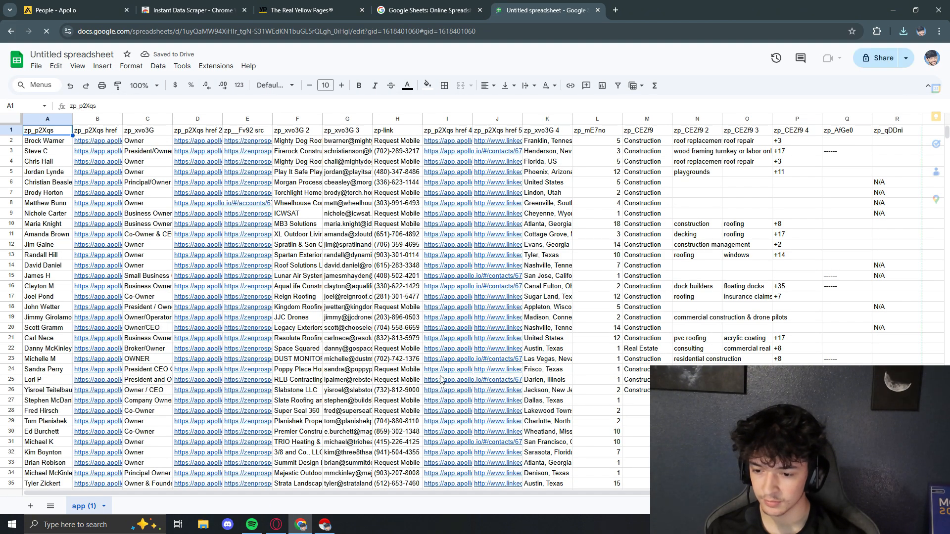
Look through the imported contact rows down to the last one and check the name and job title columns.
mouse_move(427, 492)
mouse_down()
mouse_move(642, 488)
mouse_move(420, 478)
mouse_up()
scroll(224, 409, down, 16)
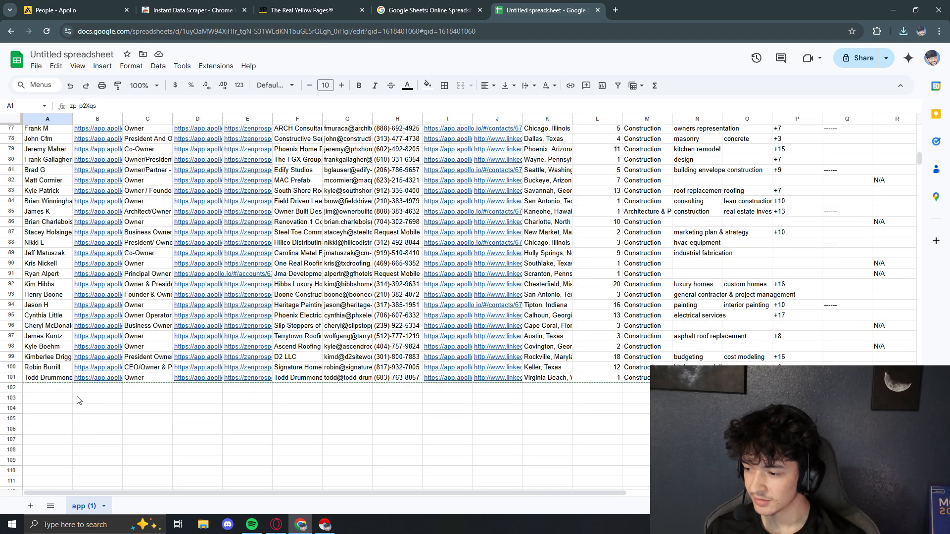
drag(13, 377, 15, 141)
click(48, 141)
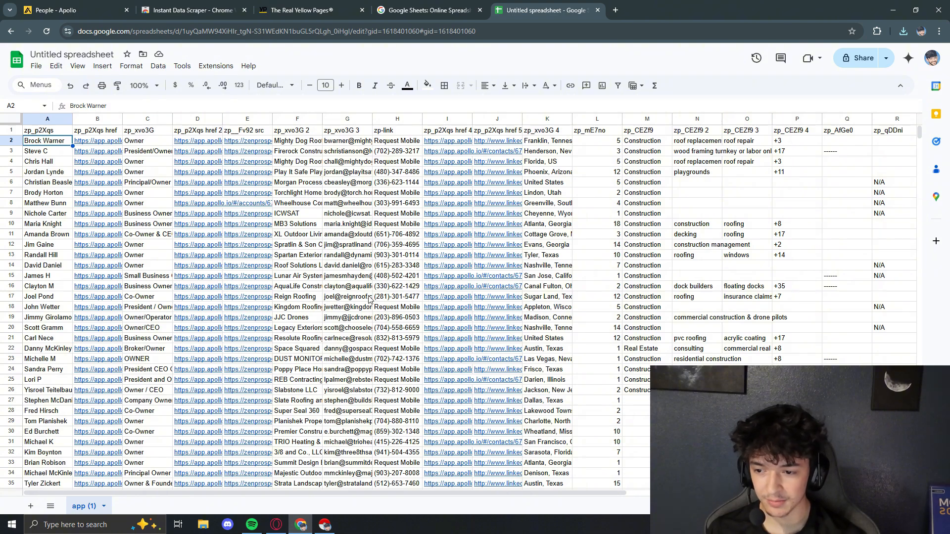
double_click(45, 206)
click(45, 143)
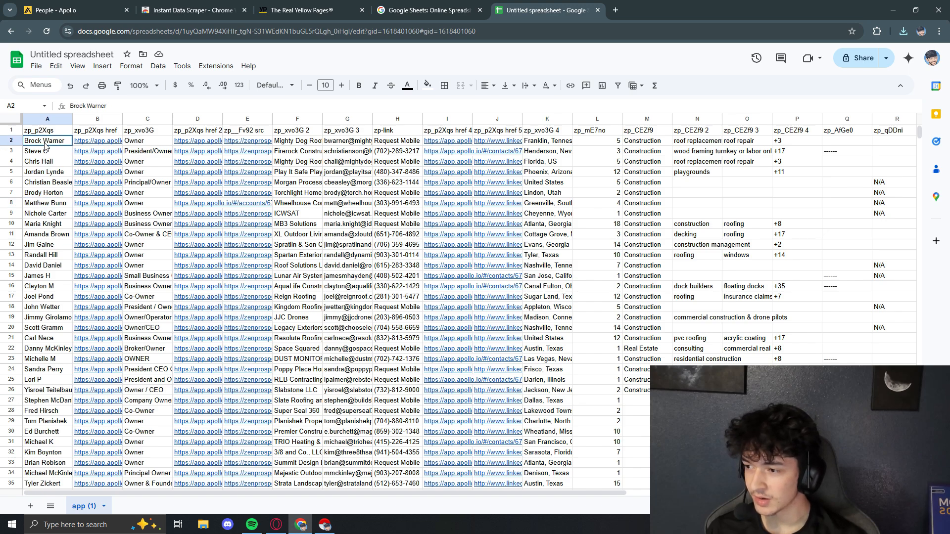
click(148, 142)
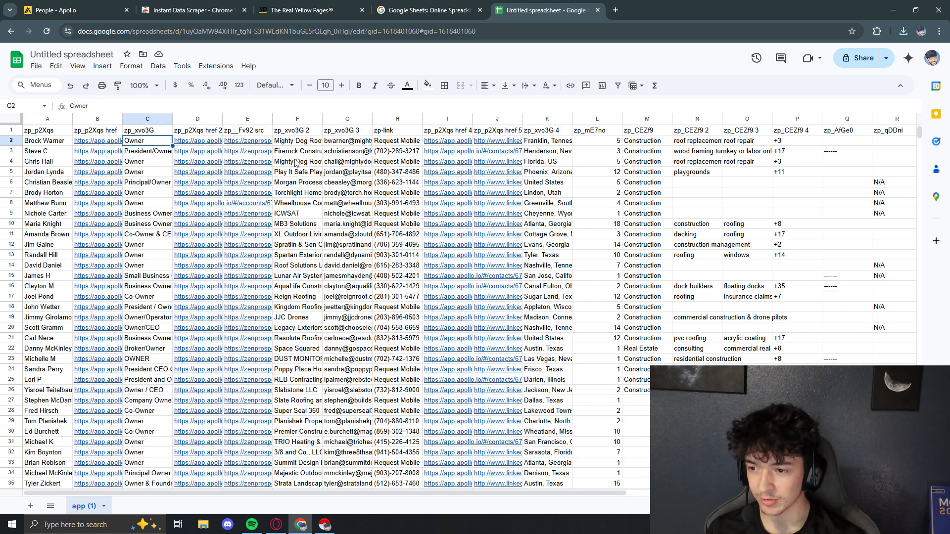
Clear the contents of the link columns E, D, B, I and J.
click(248, 118)
key(Delete)
click(199, 119)
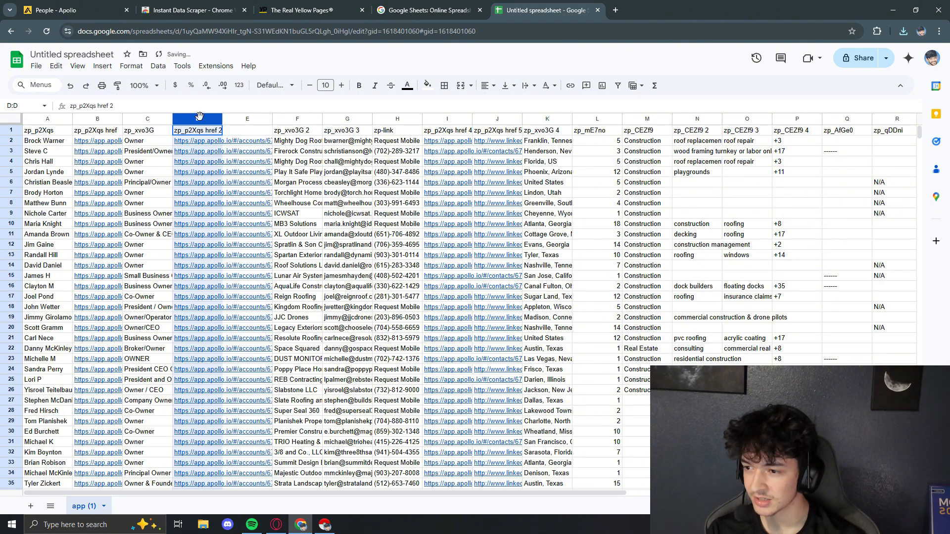
key(Delete)
click(97, 119)
key(Delete)
click(447, 120)
key(Delete)
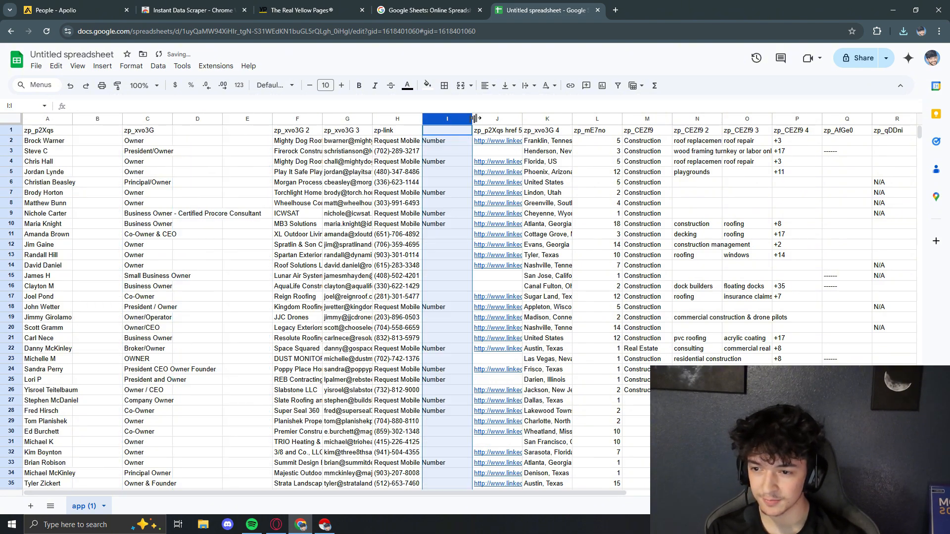
click(499, 119)
key(Delete)
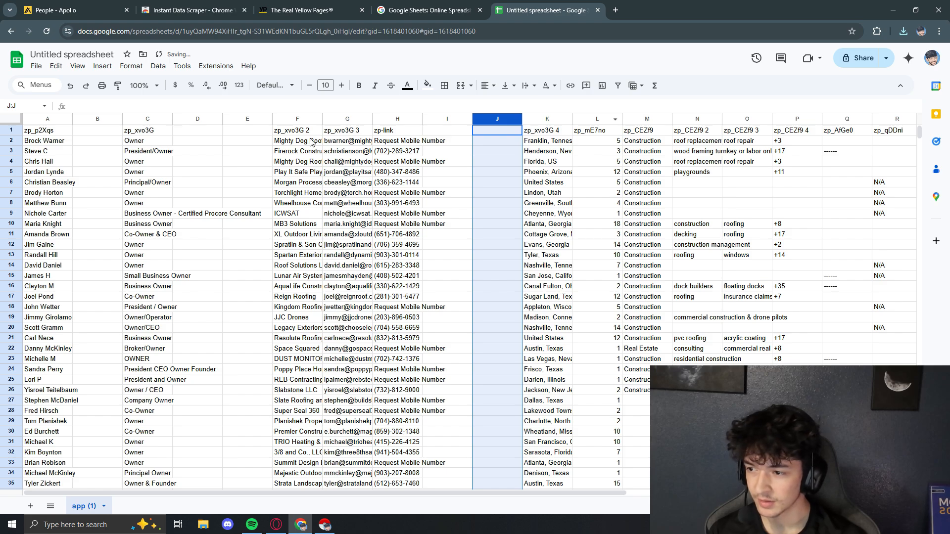
Rename the header of column A to Full Name.
double_click(49, 130)
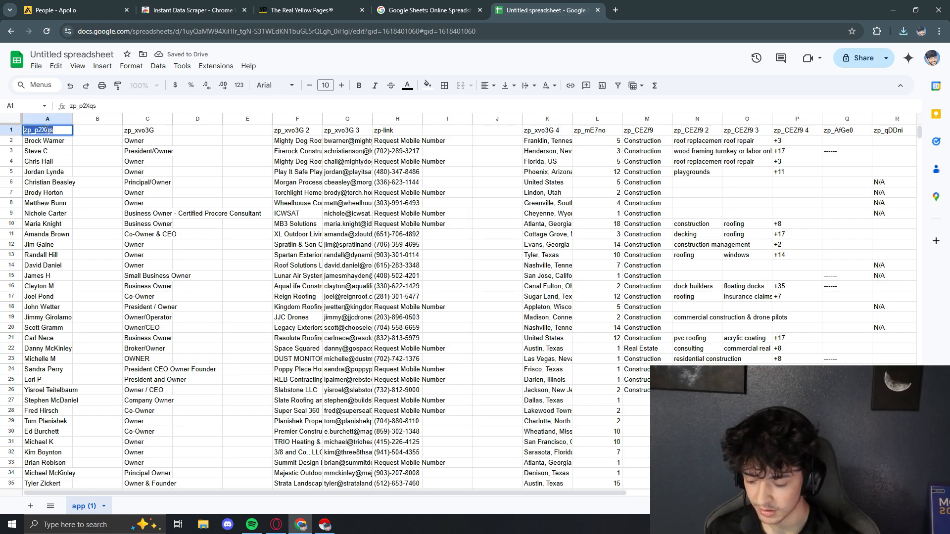
text(Full Name)
key(Return)
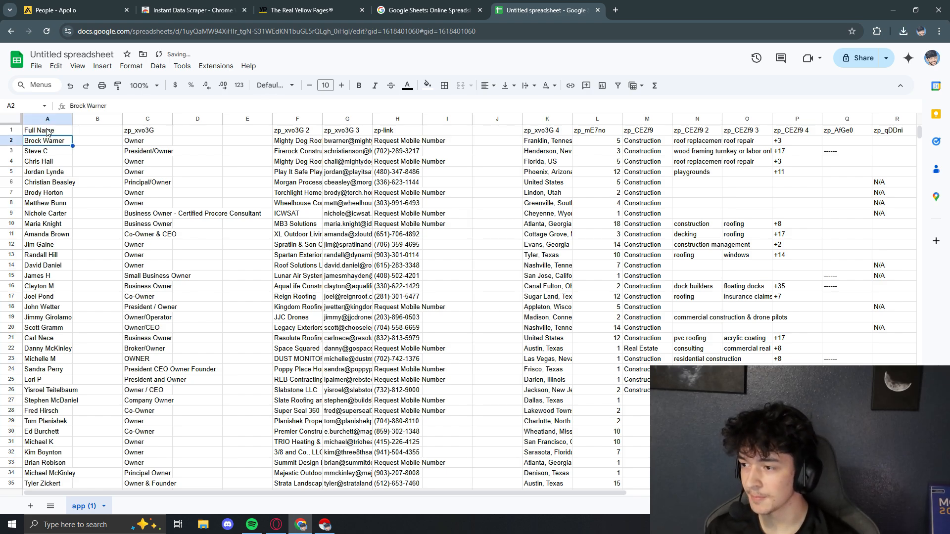
click(85, 149)
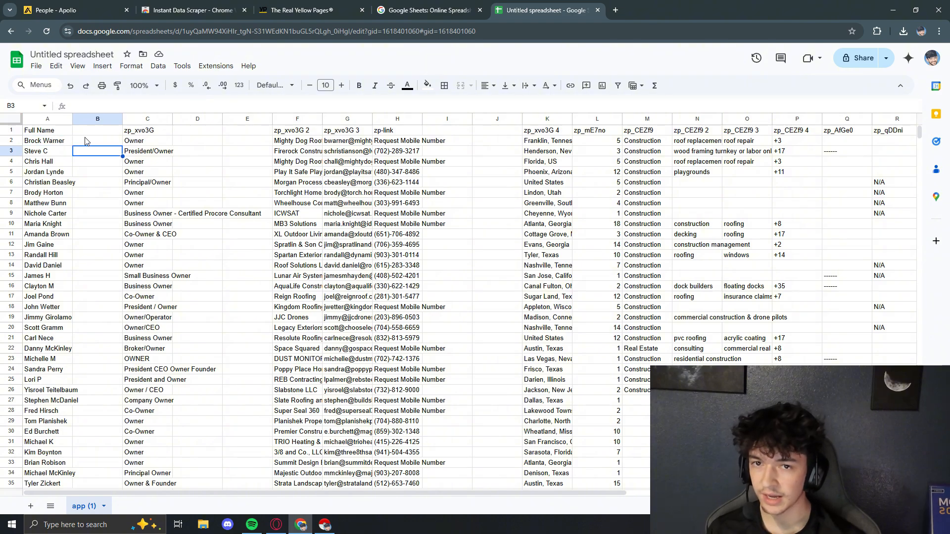
Split the names in column A into two columns, using Space as the separator.
click(48, 144)
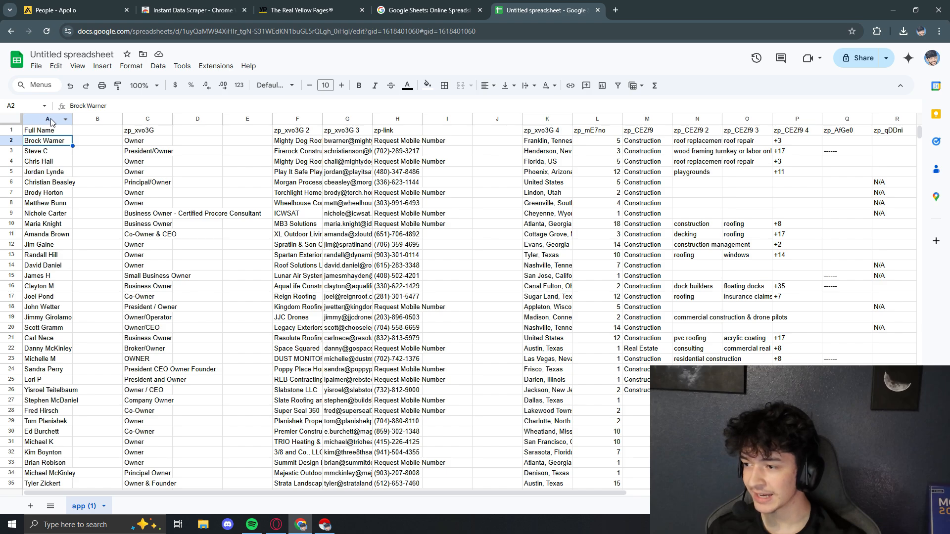
click(49, 117)
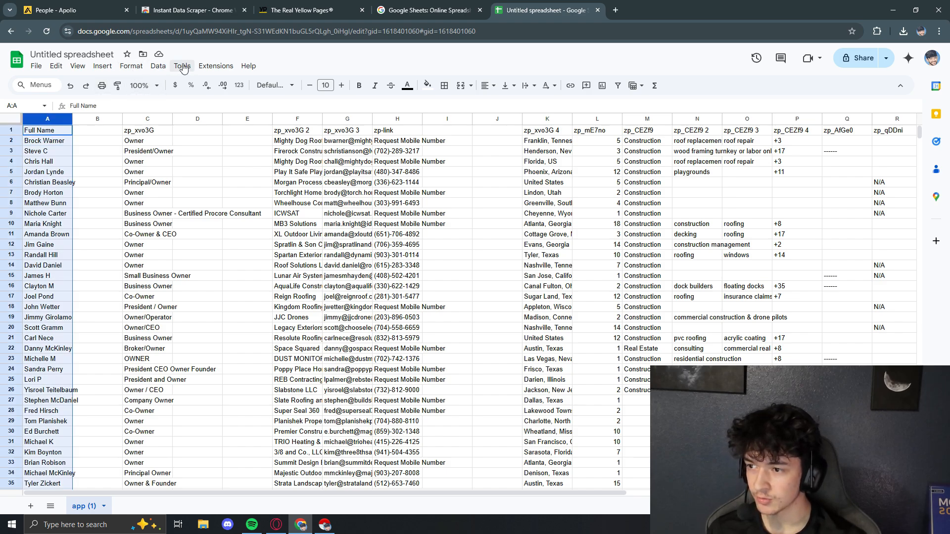
click(159, 66)
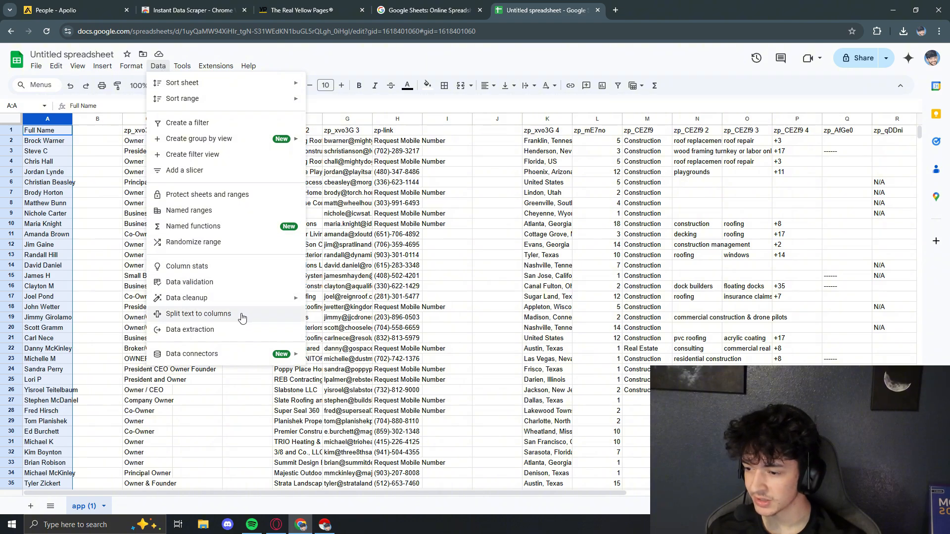
click(241, 318)
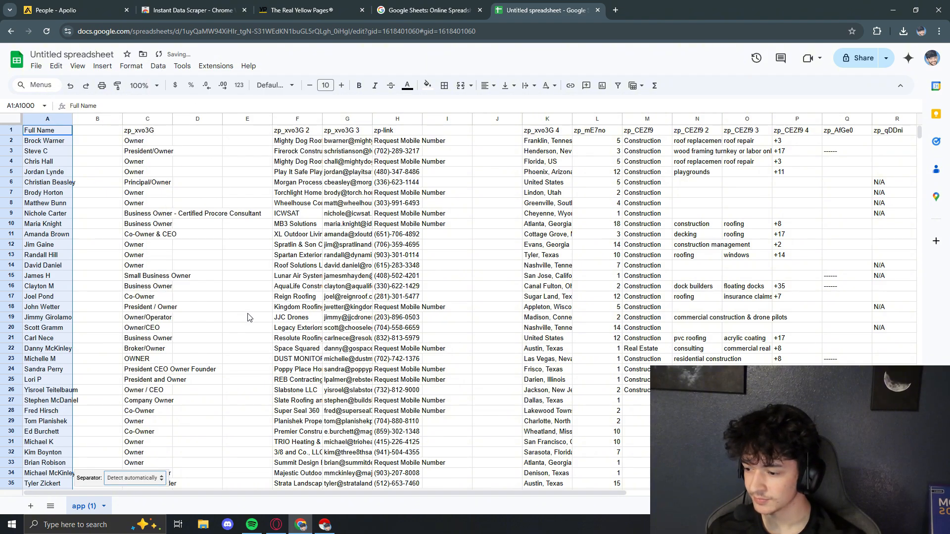
click(126, 476)
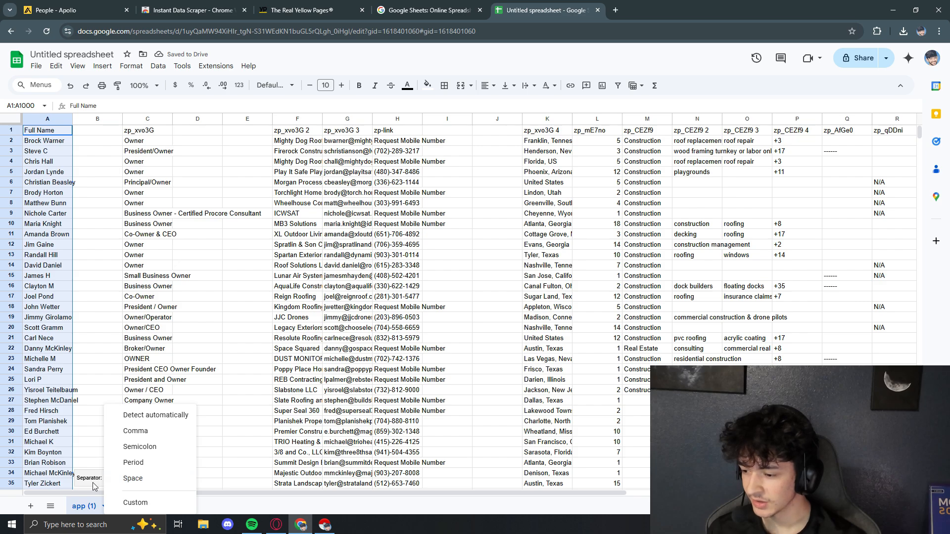
click(141, 484)
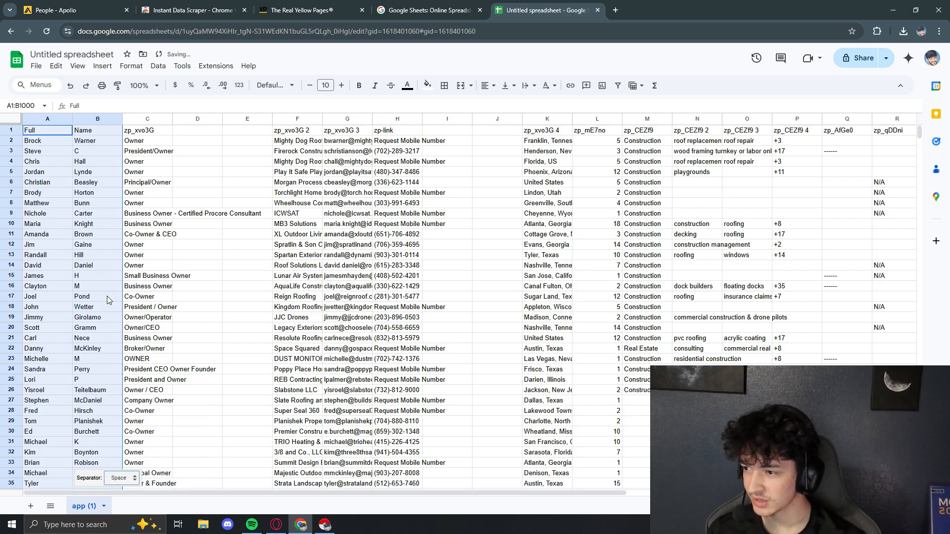
Rename the headers of columns A, B and C to First name, Last name and Title.
click(50, 132)
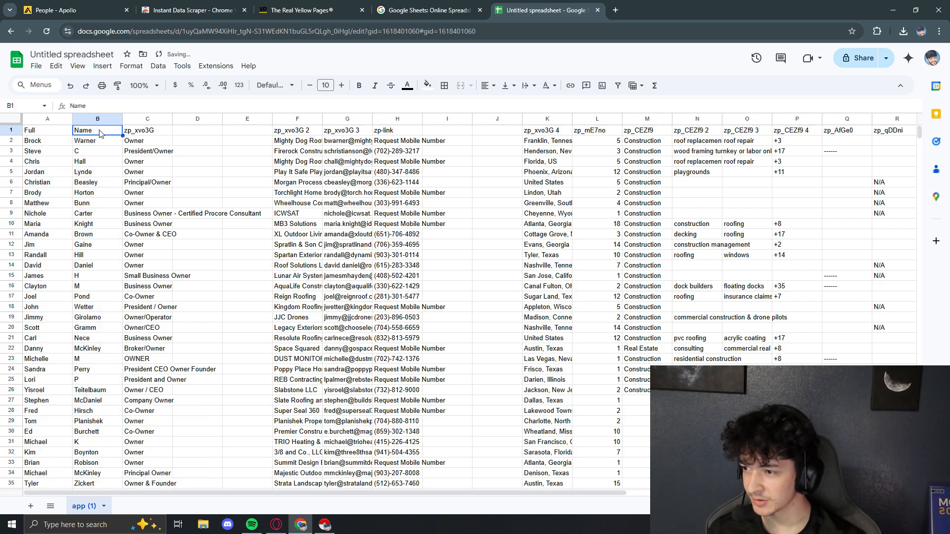
double_click(51, 133)
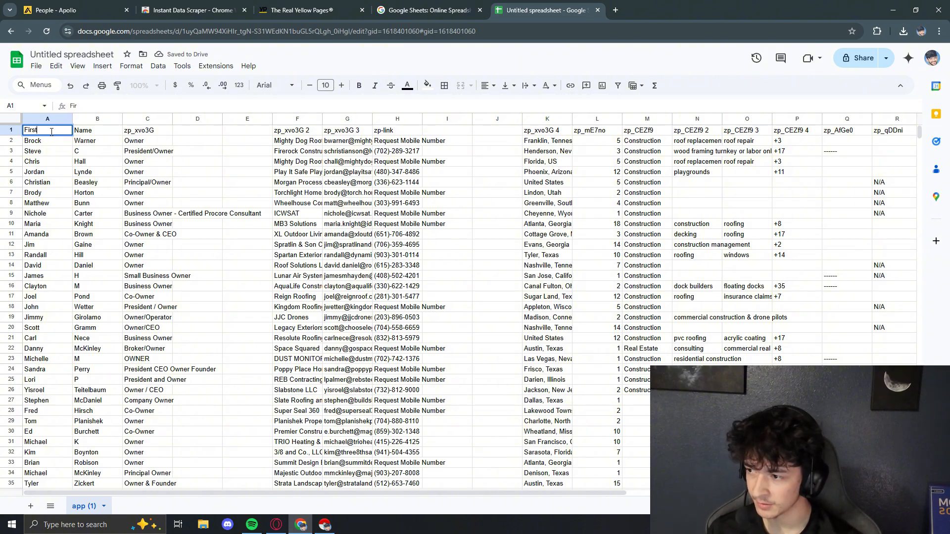
text(First name)
click(92, 132)
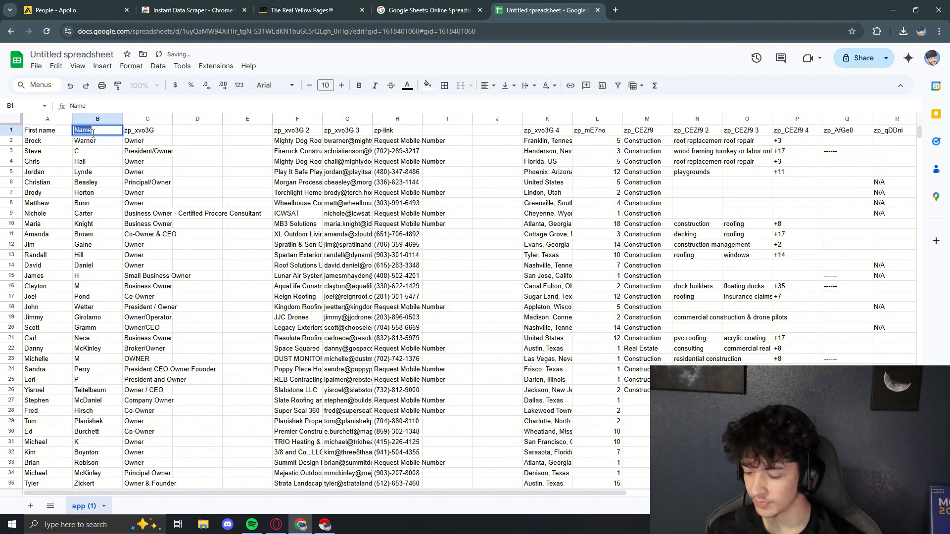
text(Last n)
key(Return)
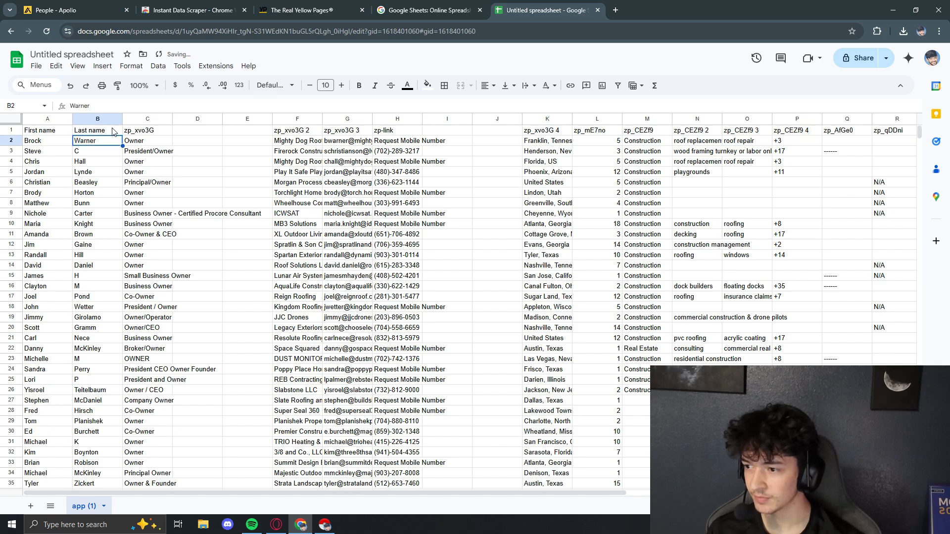
click(155, 130)
text(Title)
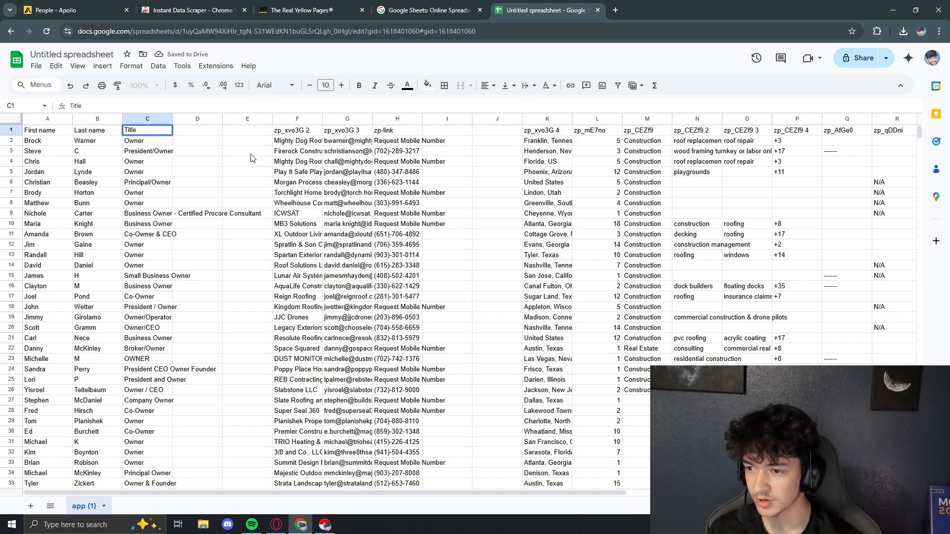
click(251, 160)
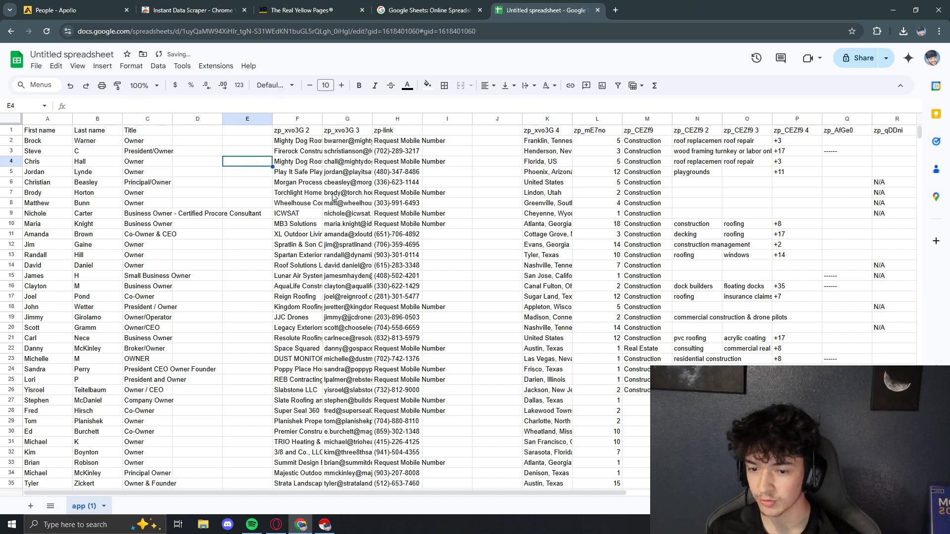
Review the cleaned contact sheet from the first to the last row and across its remaining columns.
scroll(528, 302, down, 10)
scroll(749, 309, down, 15)
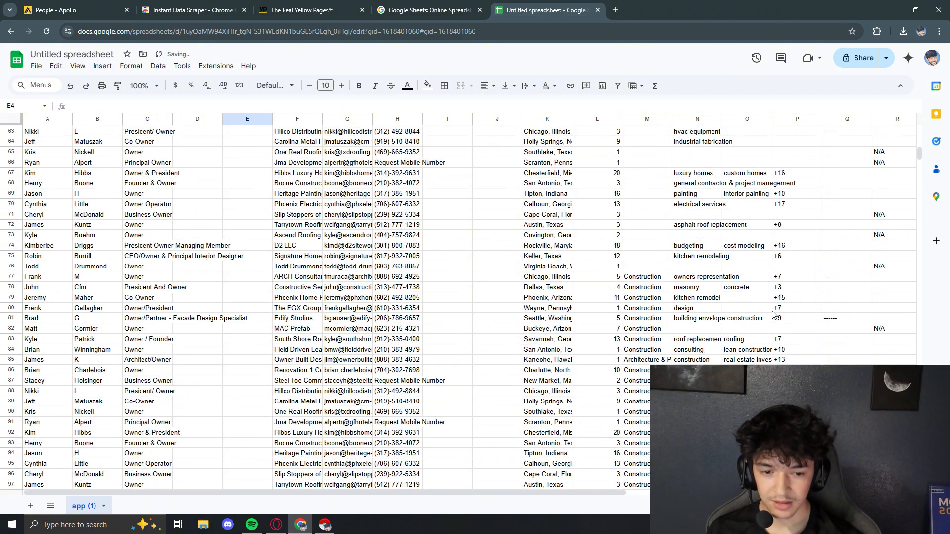
scroll(703, 349, right, 3)
scroll(608, 483, left, 3)
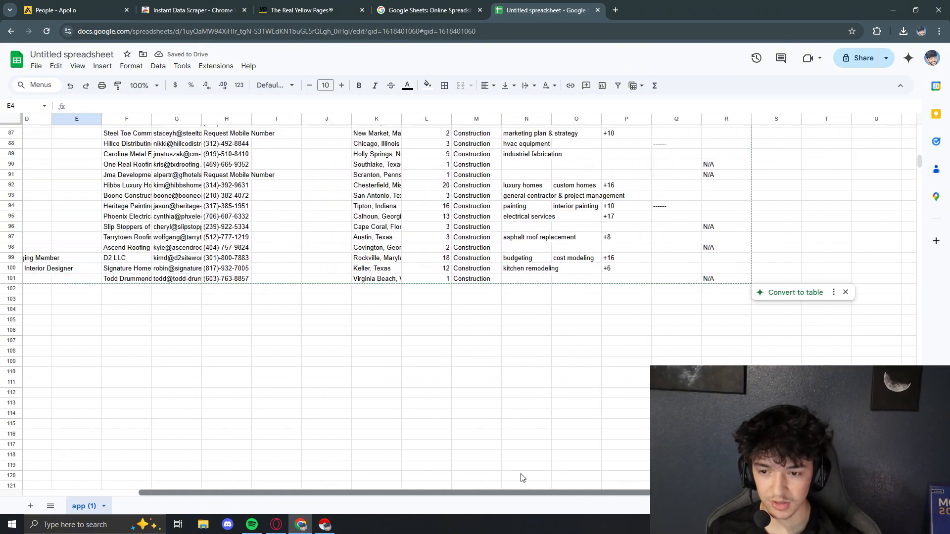
scroll(317, 297, up, 20)
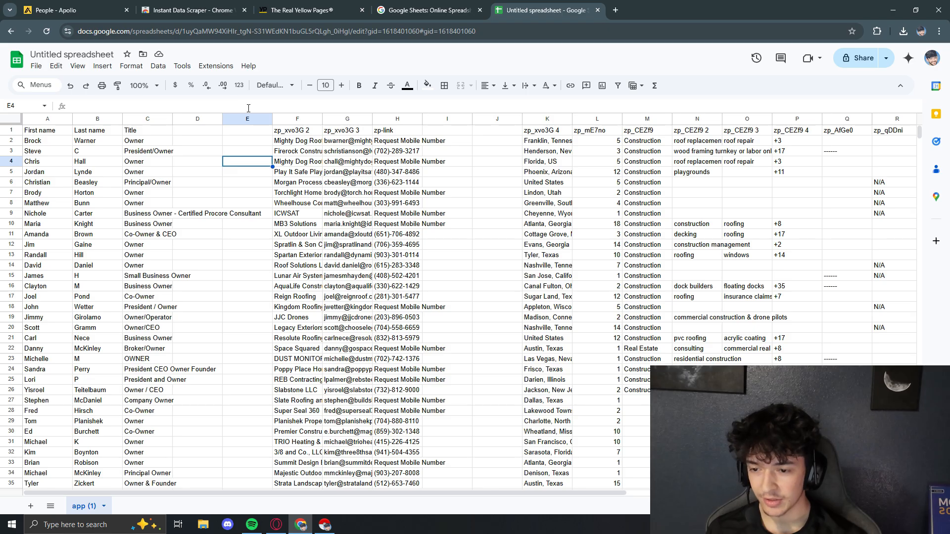
click(250, 141)
scroll(258, 163, down, 16)
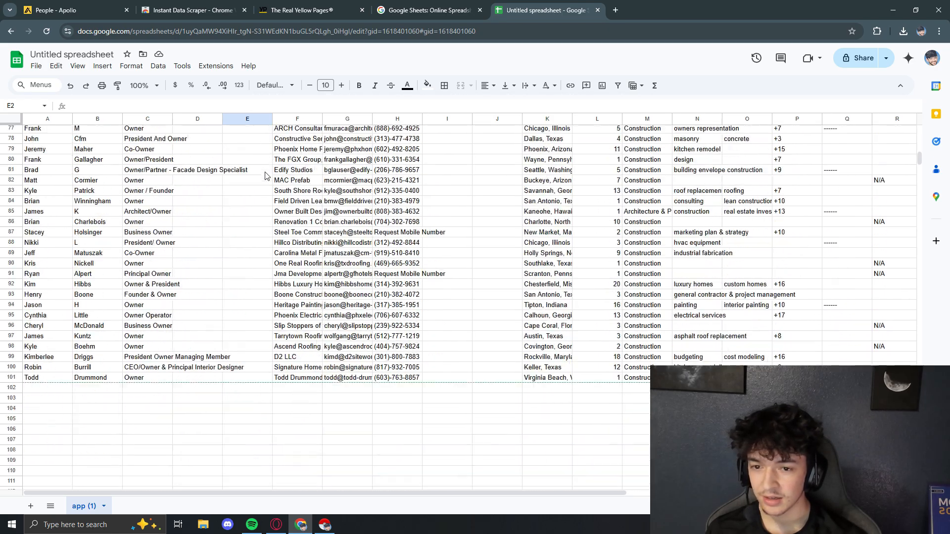
scroll(266, 188, up, 14)
scroll(265, 188, up, 3)
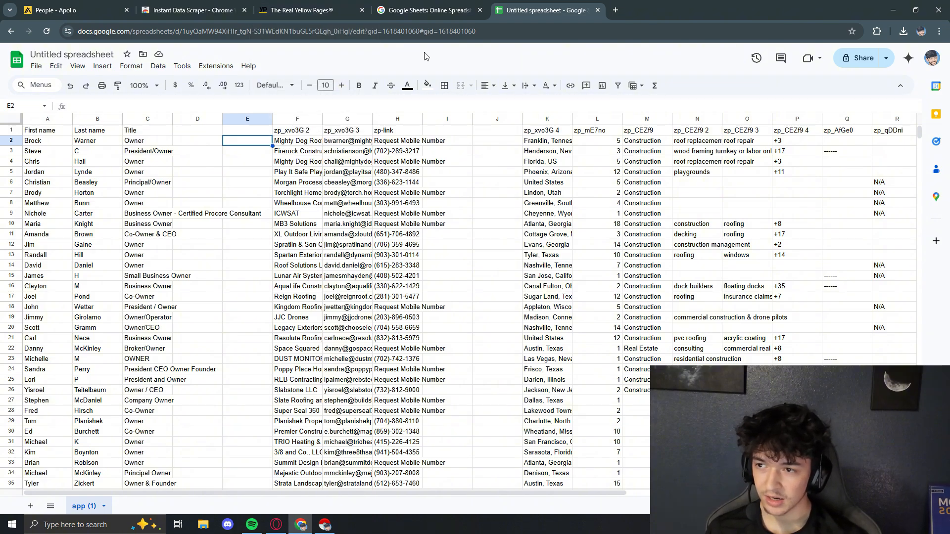
Switch to the Yellow Pages site, close the Google Sheets search page, and open the Contractors category for Pompano Beach, FL.
click(313, 11)
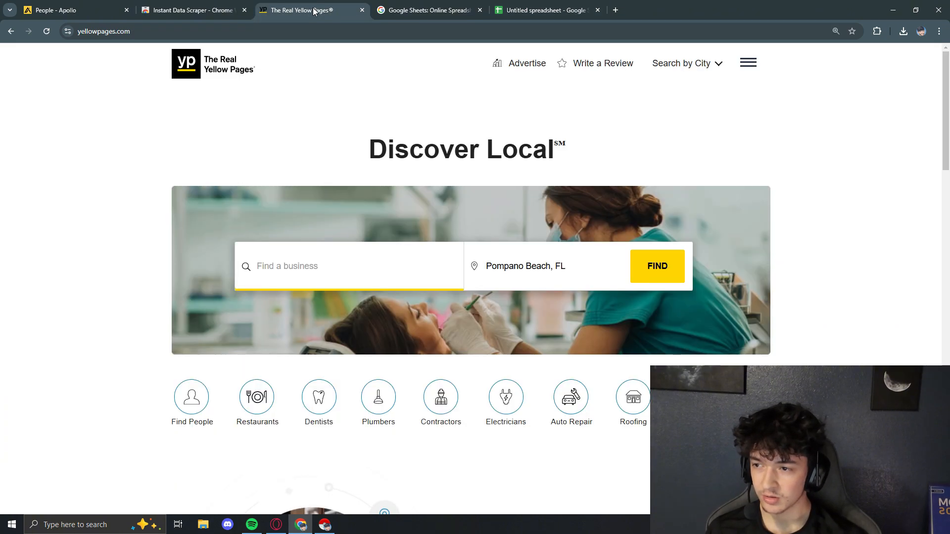
click(480, 10)
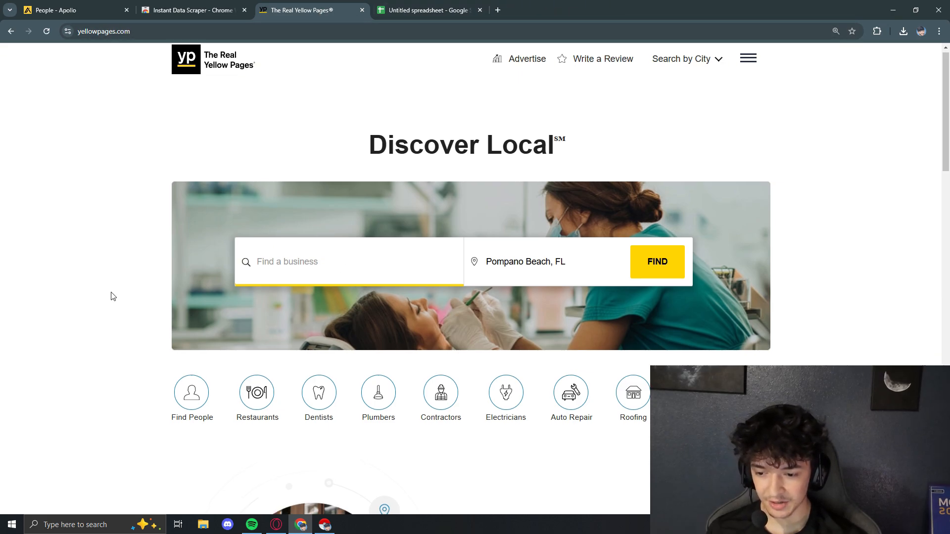
scroll(119, 296, down, 2)
scroll(493, 186, up, 2)
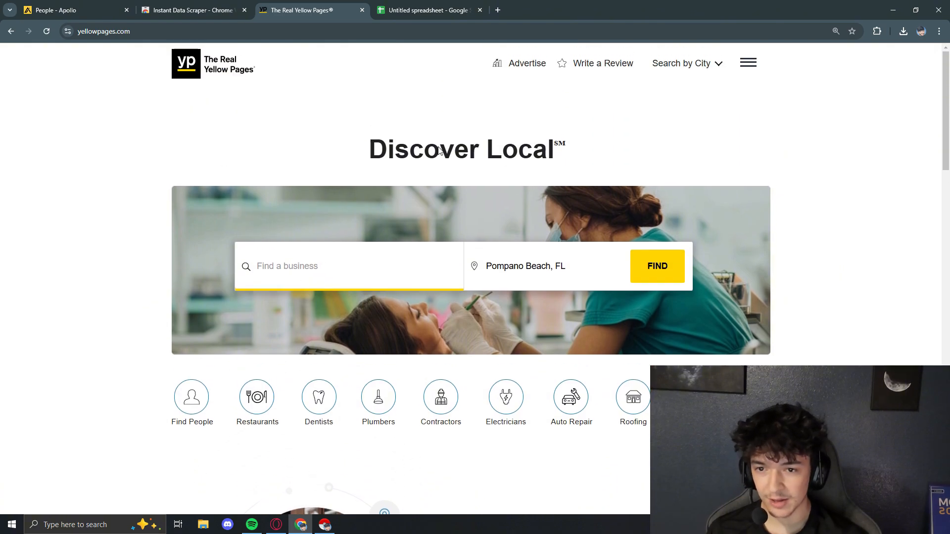
scroll(512, 194, down, 2)
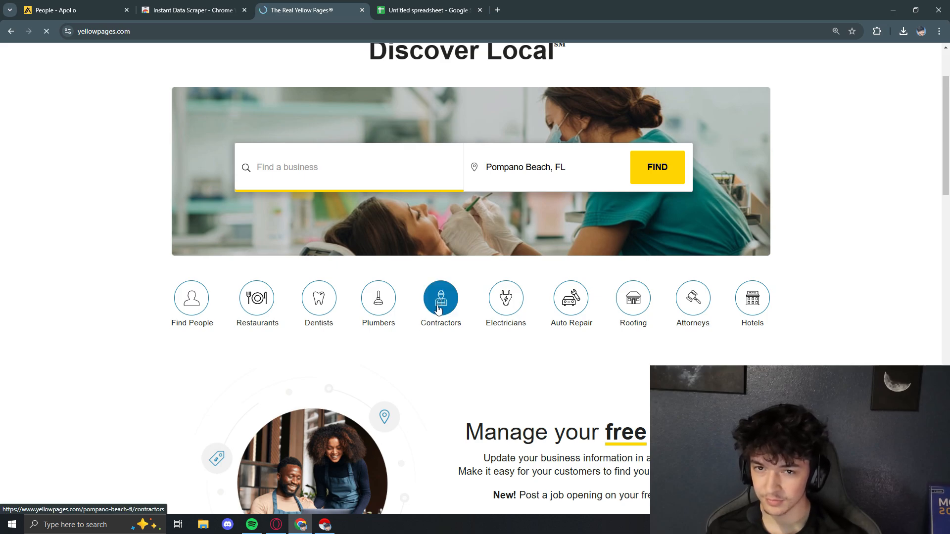
click(435, 325)
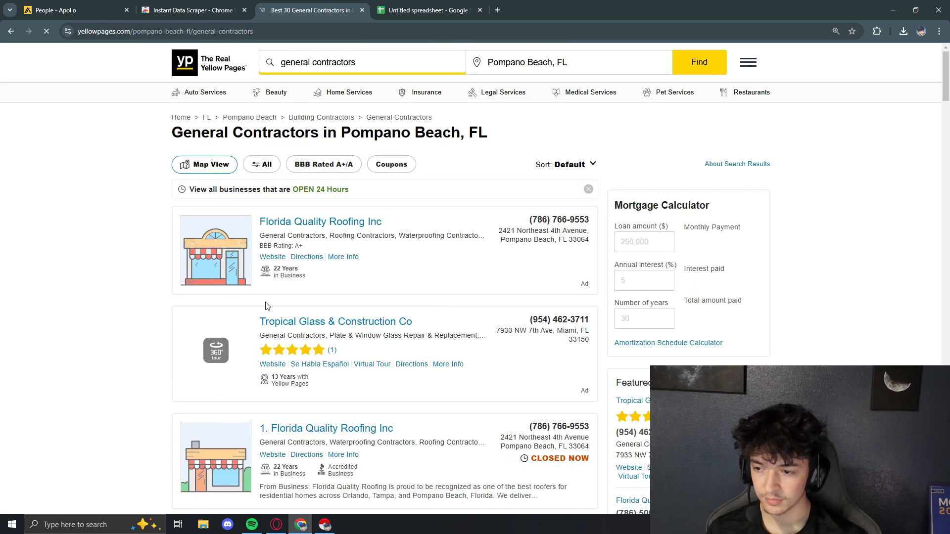
Look through the general contractor listings for Pompano Beach, FL, checking the business details and phone numbers.
scroll(140, 291, down, 8)
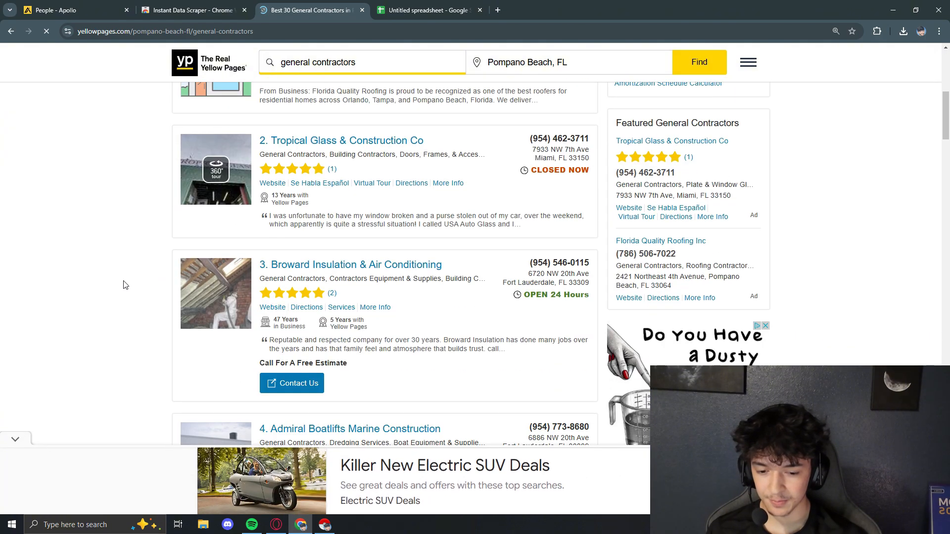
scroll(179, 297, down, 20)
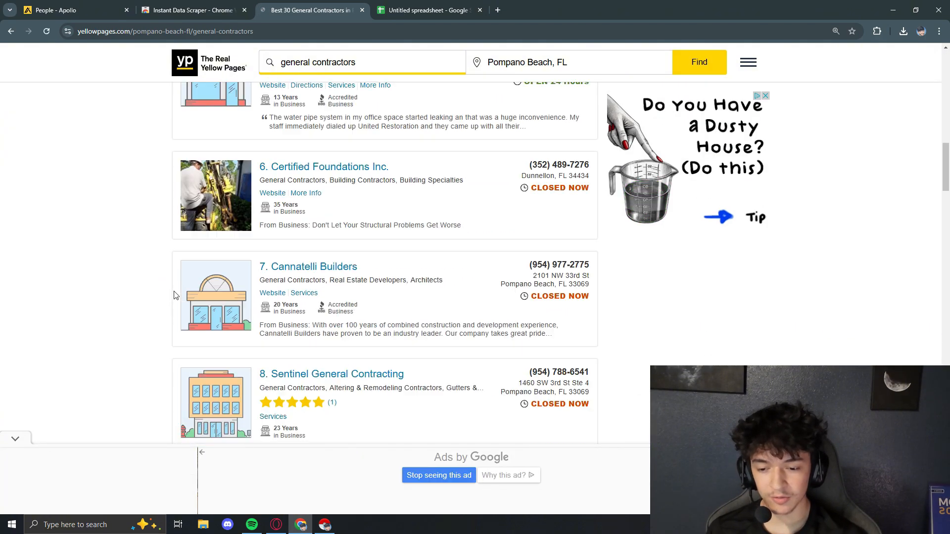
scroll(495, 277, down, 6)
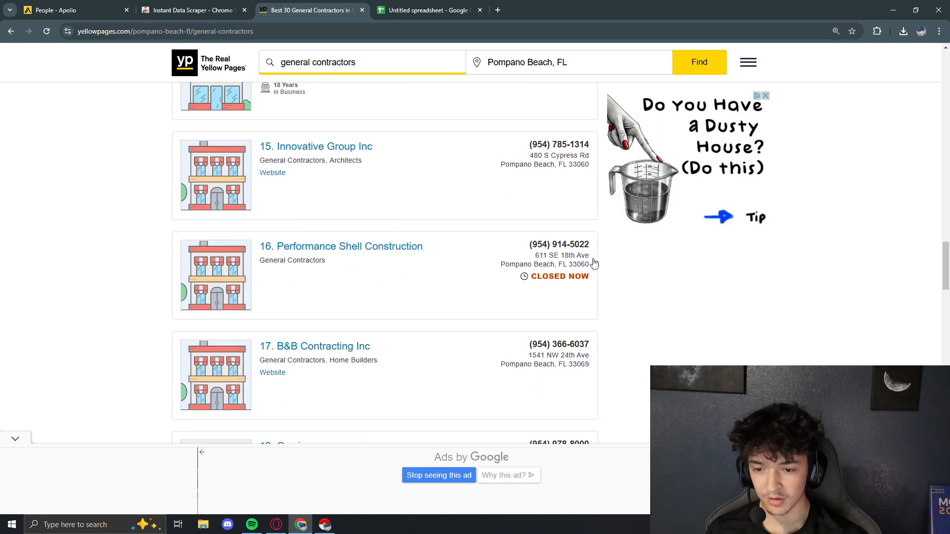
scroll(495, 288, down, 7)
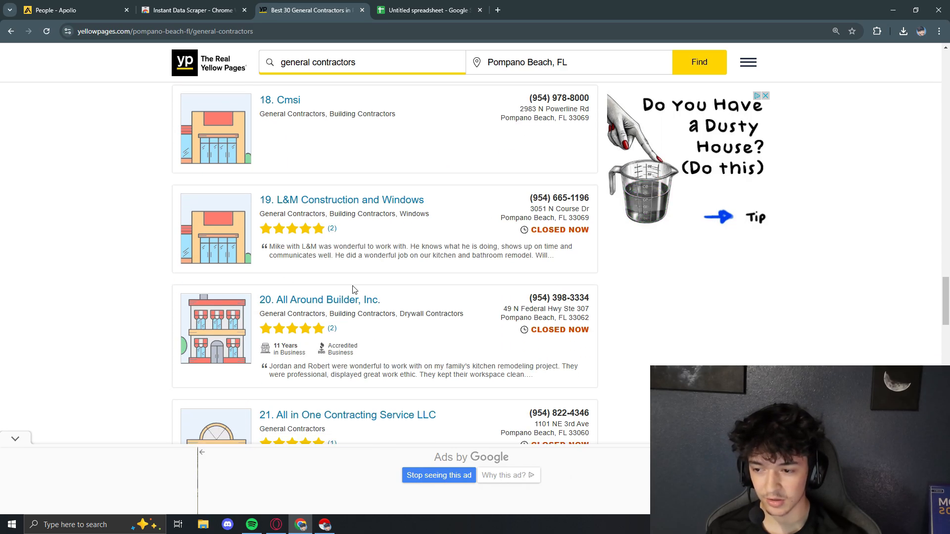
scroll(354, 291, up, 20)
scroll(430, 288, up, 15)
scroll(454, 294, down, 8)
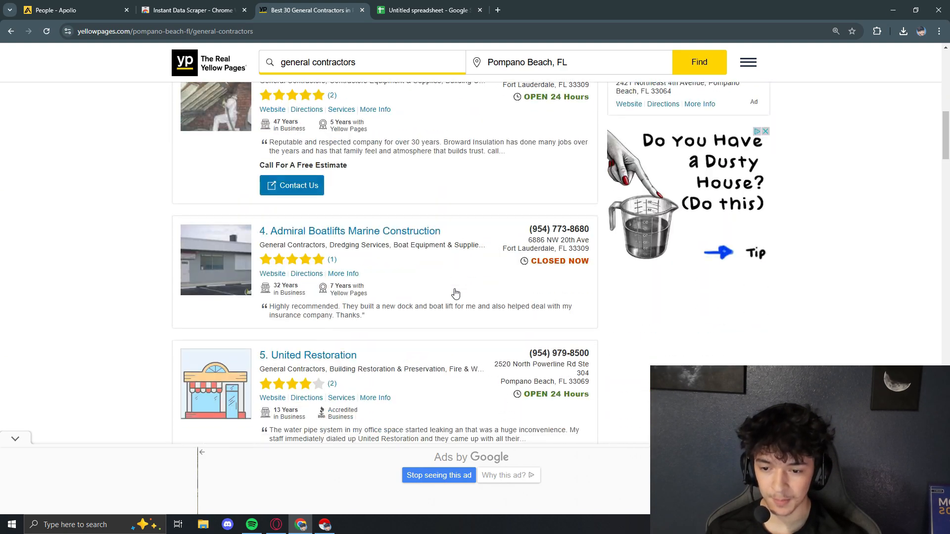
scroll(495, 267, down, 3)
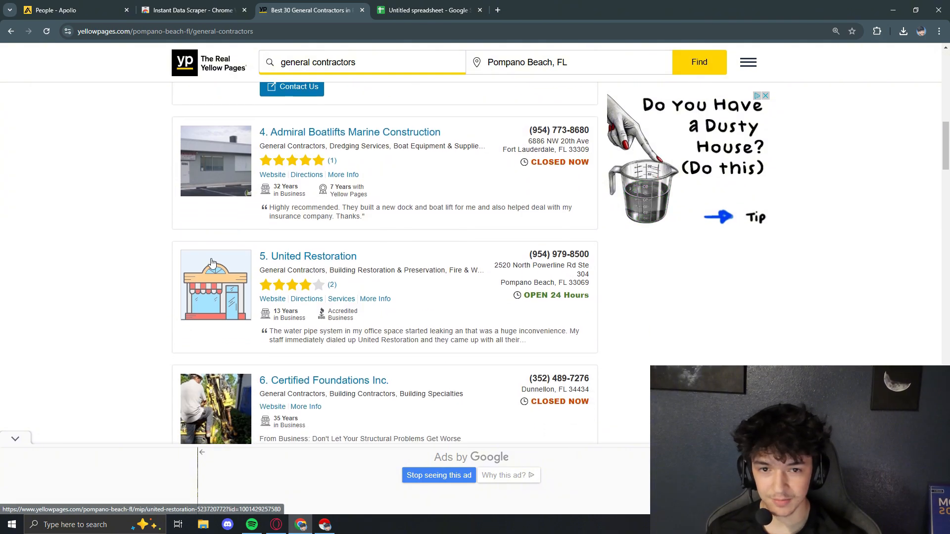
scroll(396, 247, up, 12)
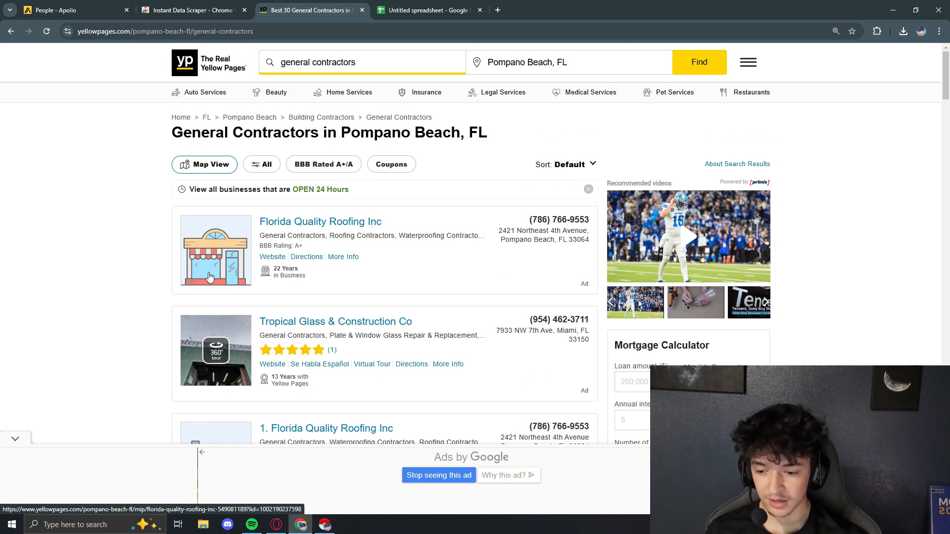
Launch Instant Data Scraper on the general contractors results and check the rows of the detected table.
click(876, 31)
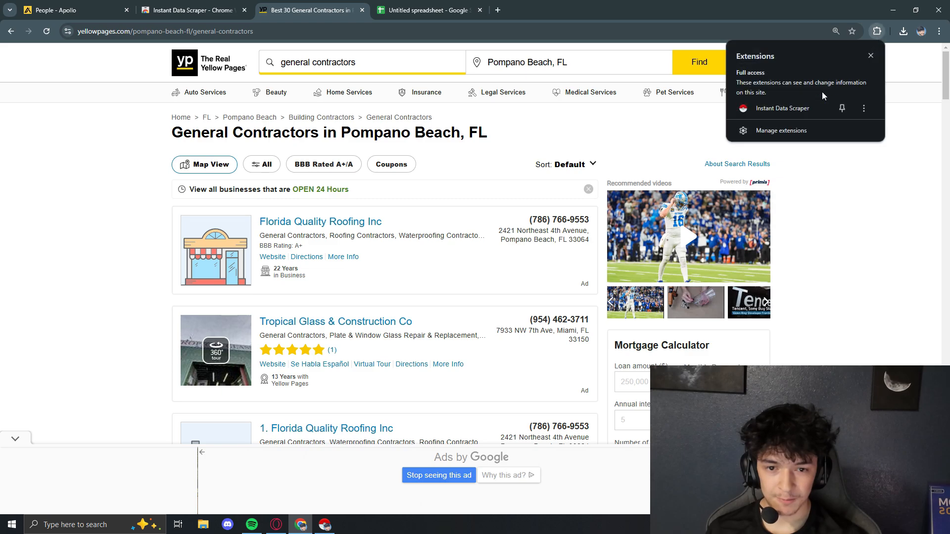
click(784, 108)
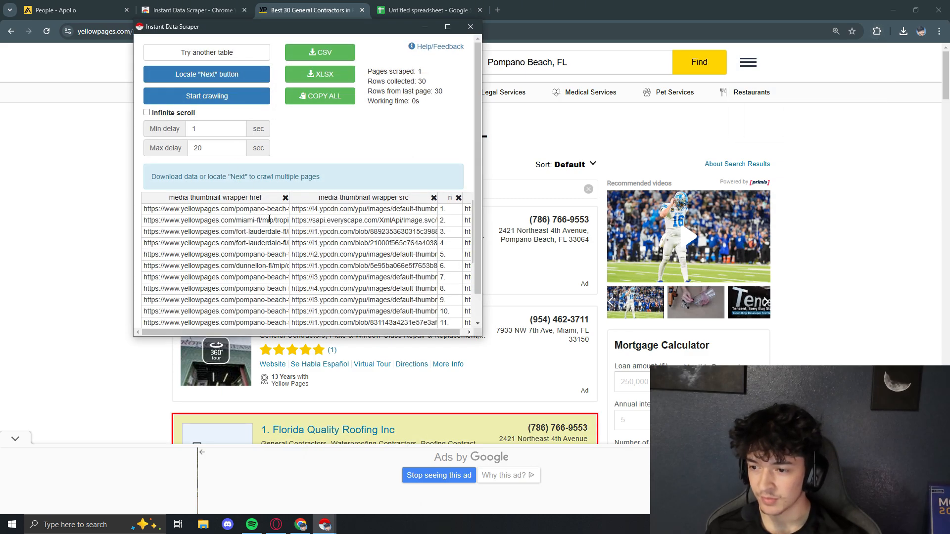
scroll(342, 247, down, 3)
scroll(562, 322, down, 3)
scroll(579, 286, up, 1)
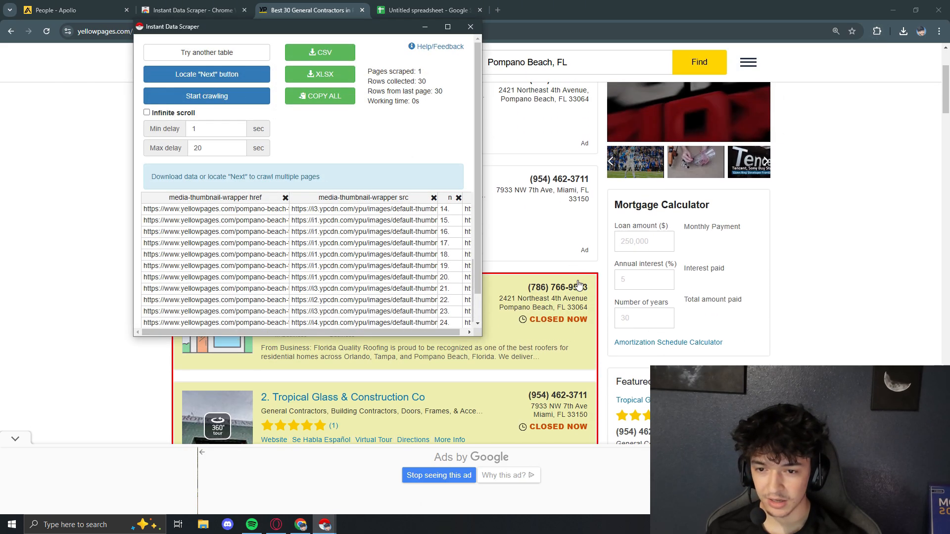
Set the next-page arrow below the contractor listings as the scraper's Next button.
scroll(578, 282, up, 3)
scroll(568, 317, down, 4)
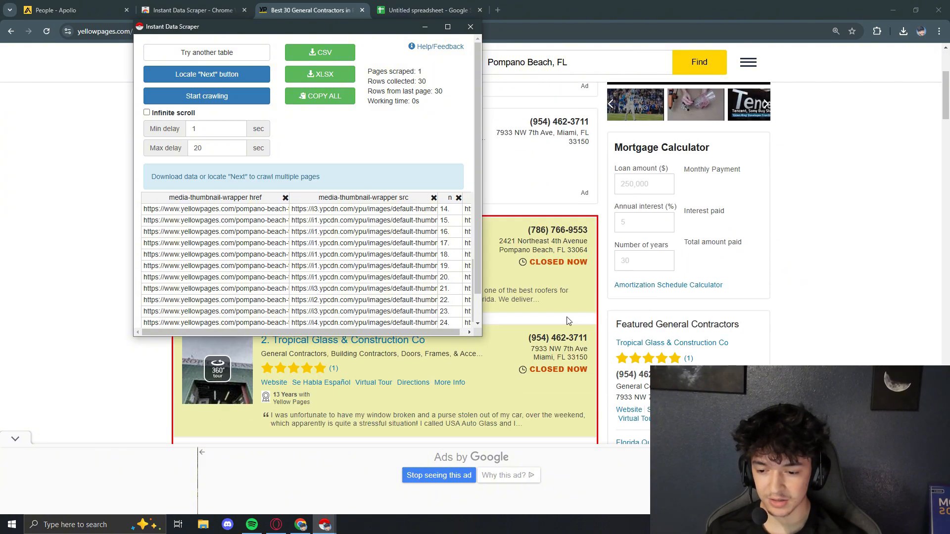
scroll(567, 320, down, 5)
scroll(564, 318, up, 5)
scroll(559, 315, down, 5)
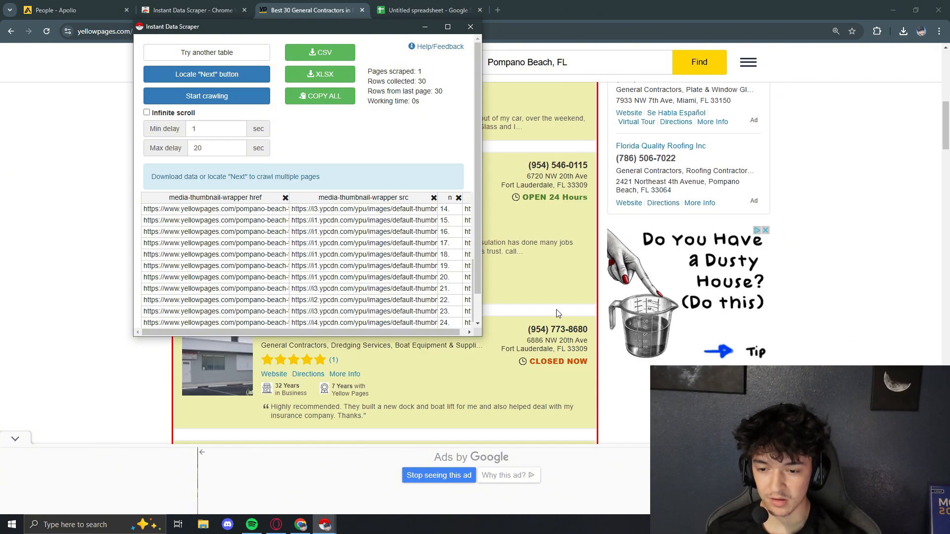
scroll(549, 296, down, 20)
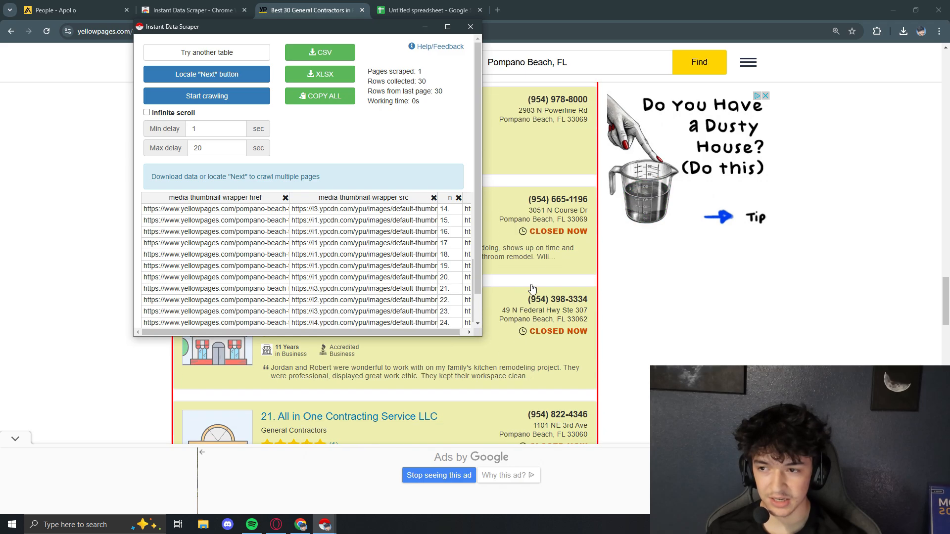
scroll(534, 287, down, 15)
scroll(539, 282, up, 5)
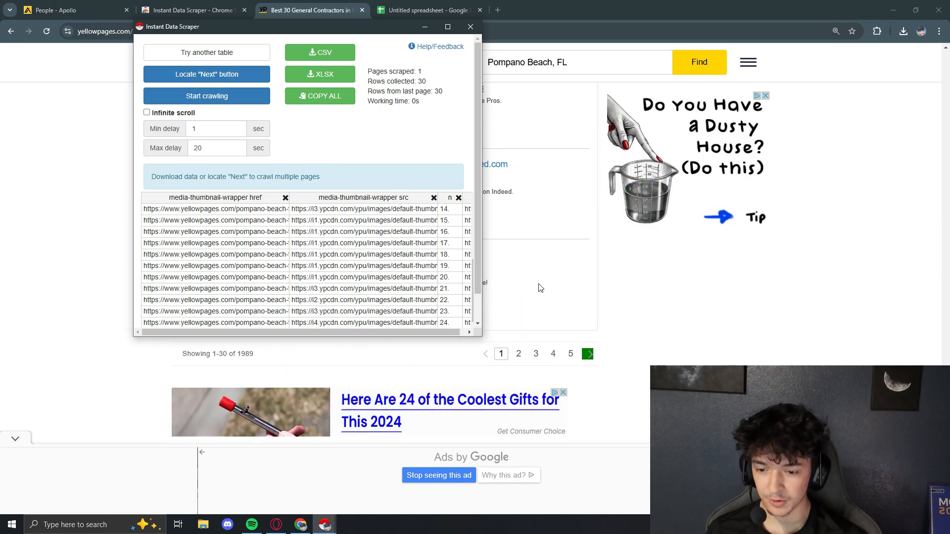
click(227, 74)
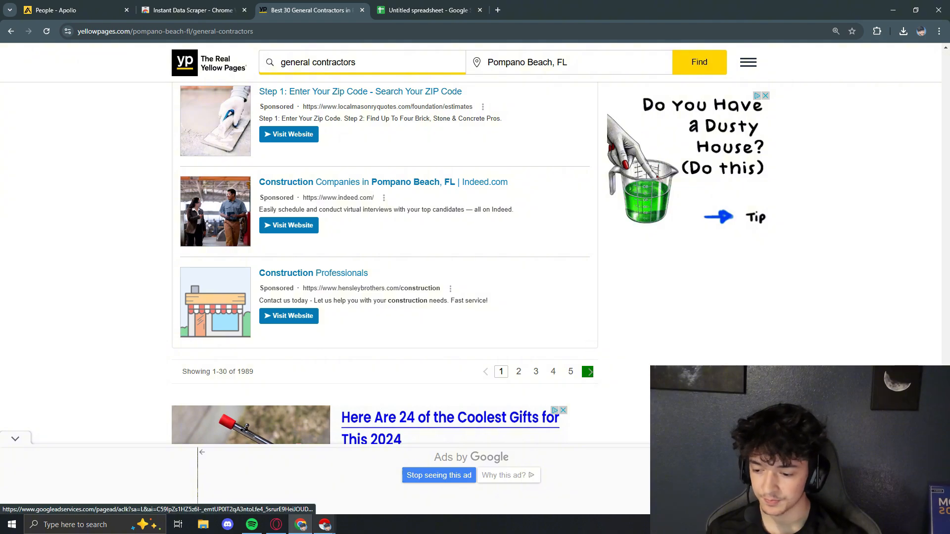
mouse_move(325, 524)
click(292, 477)
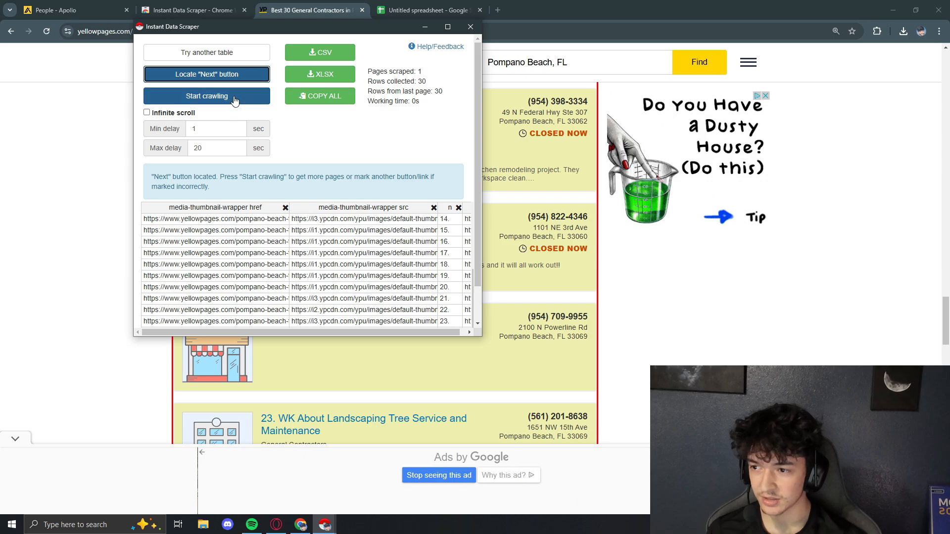
Crawl the contractor result pages, stop after nine pages, and download the collected rows as a CSV file.
click(235, 101)
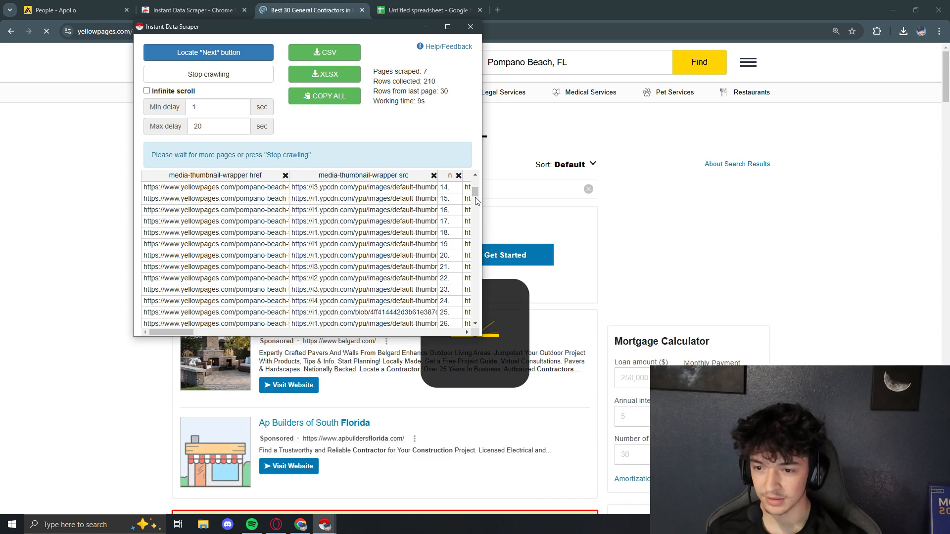
click(225, 75)
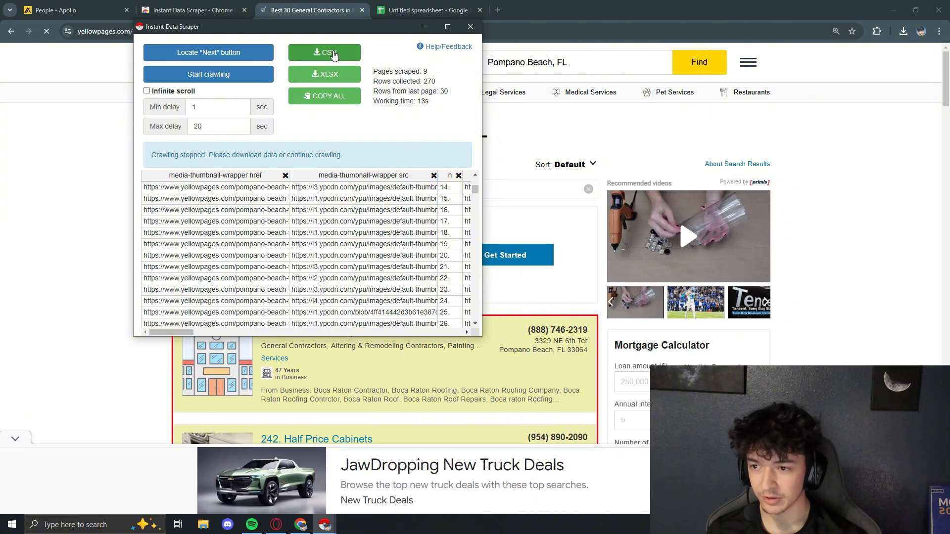
click(331, 56)
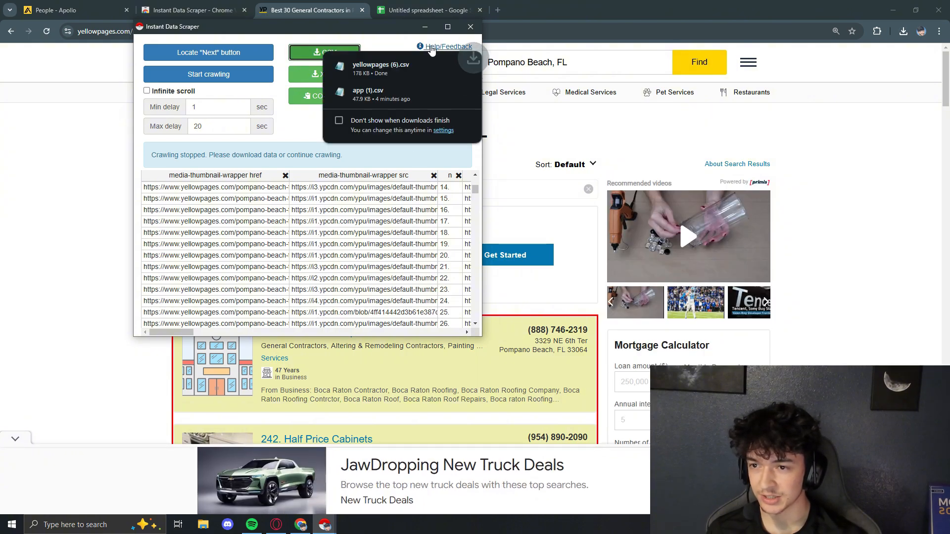
Switch to the Google Sheets contact spreadsheet and import yellowpages (6).csv with the Append to current sheet option.
click(428, 10)
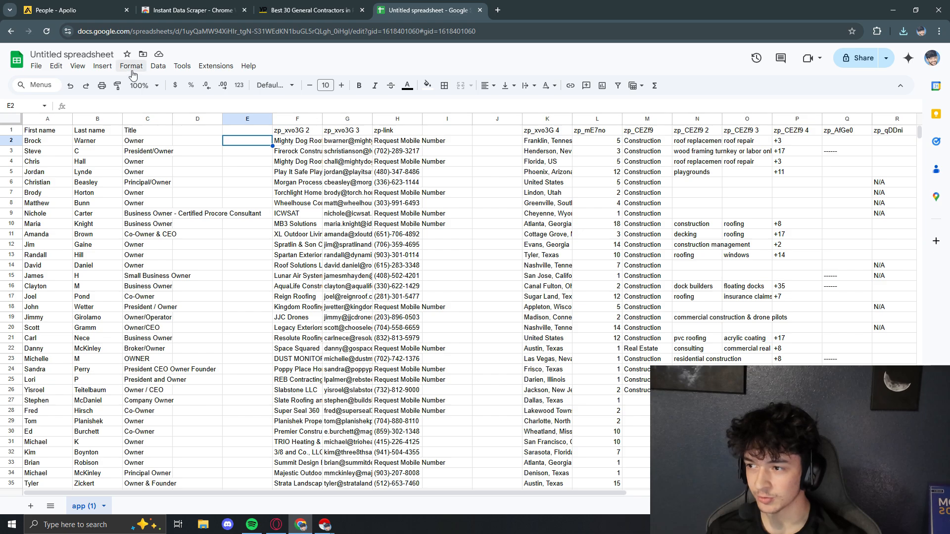
click(38, 69)
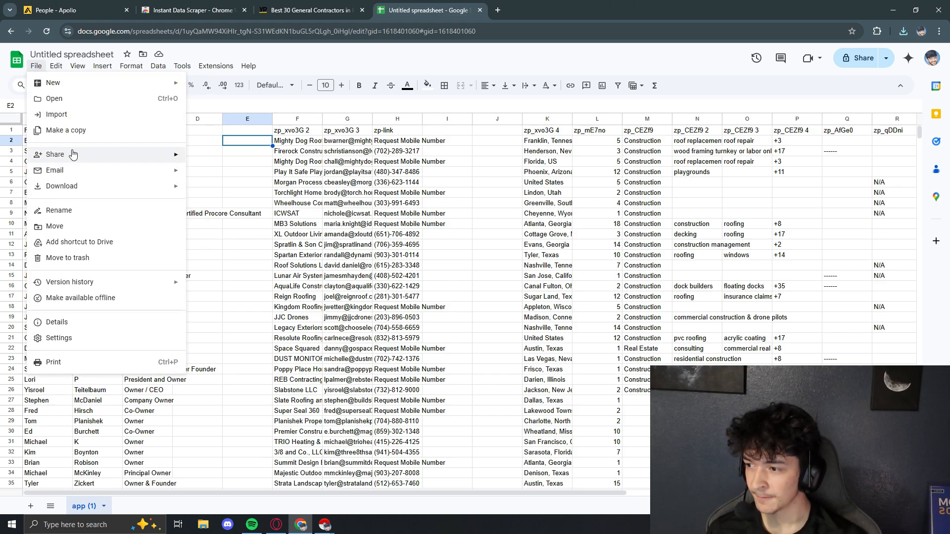
click(72, 118)
click(400, 172)
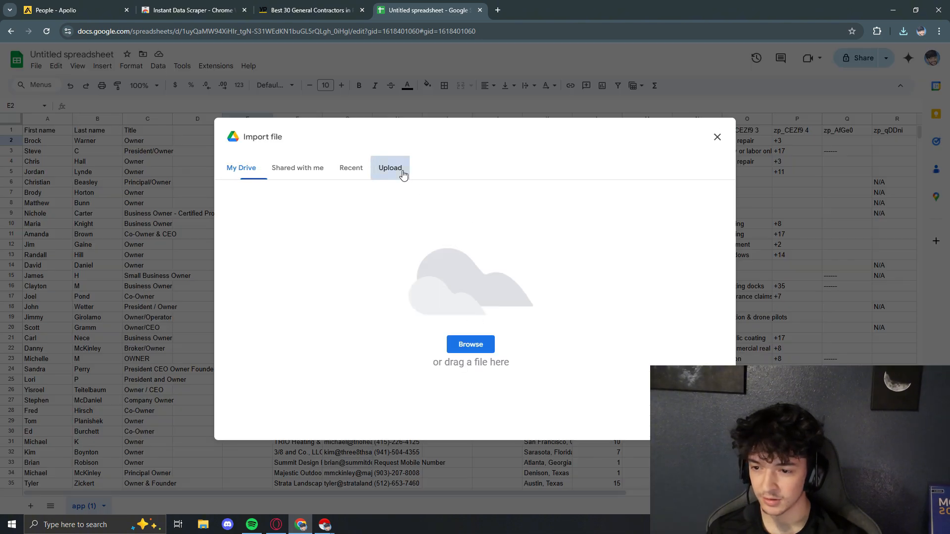
click(482, 342)
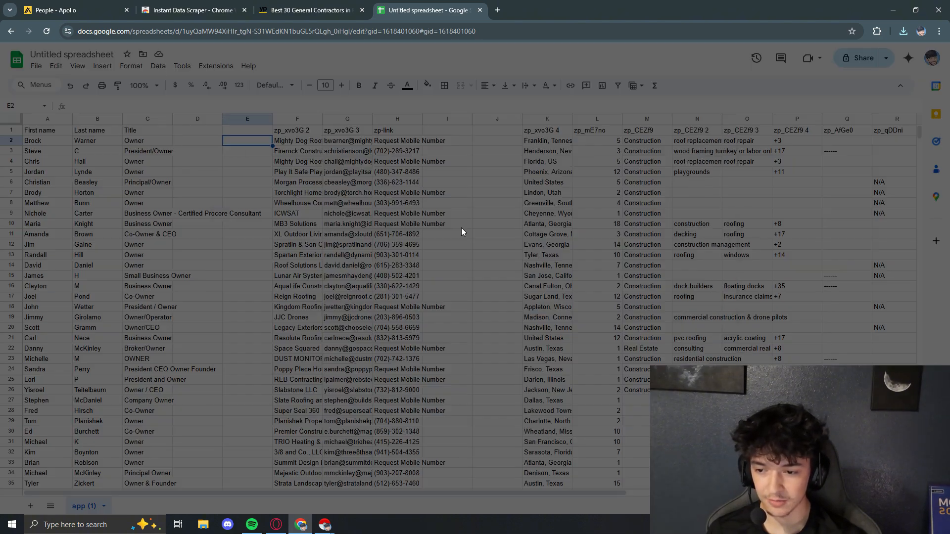
click(440, 292)
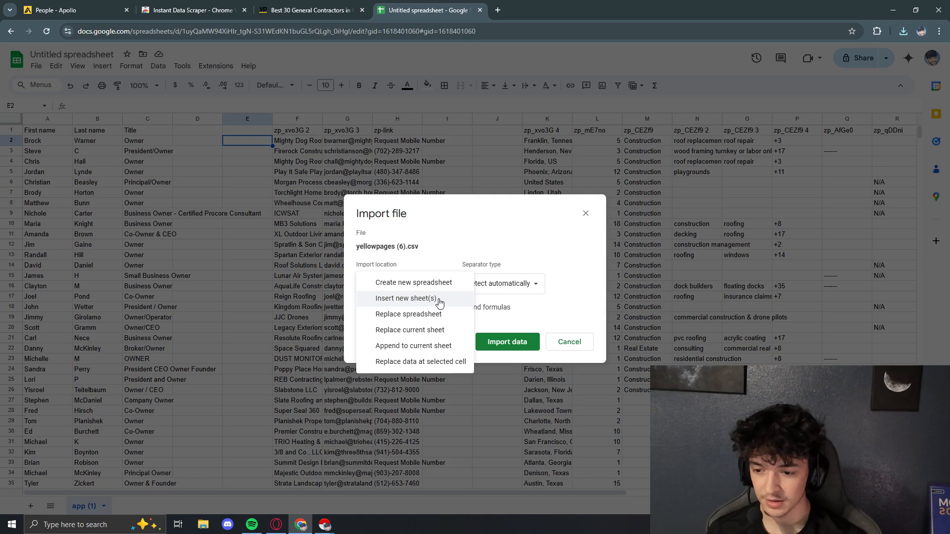
click(421, 346)
click(522, 348)
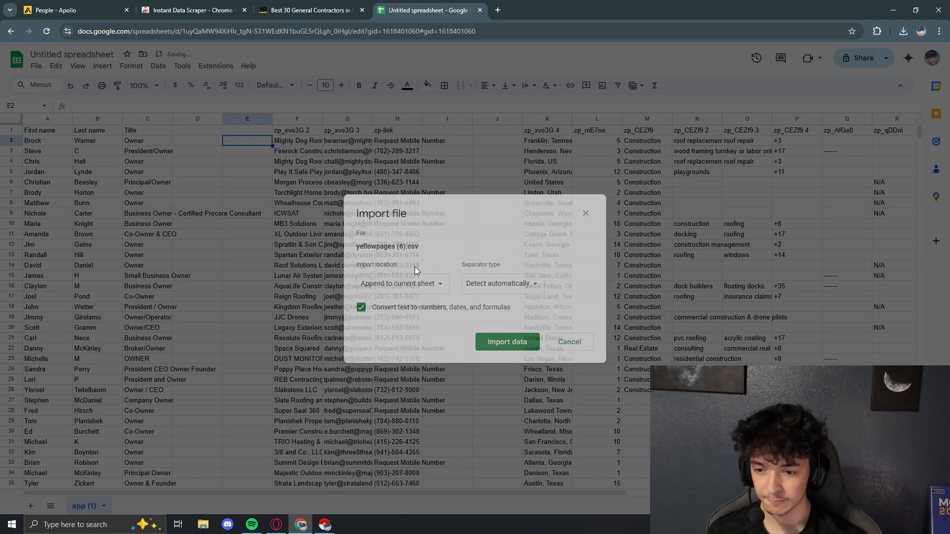
Examine the appended Yellow Pages rows below the Apollo contacts and compare their columns with the existing ones.
scroll(394, 273, down, 9)
scroll(394, 274, down, 10)
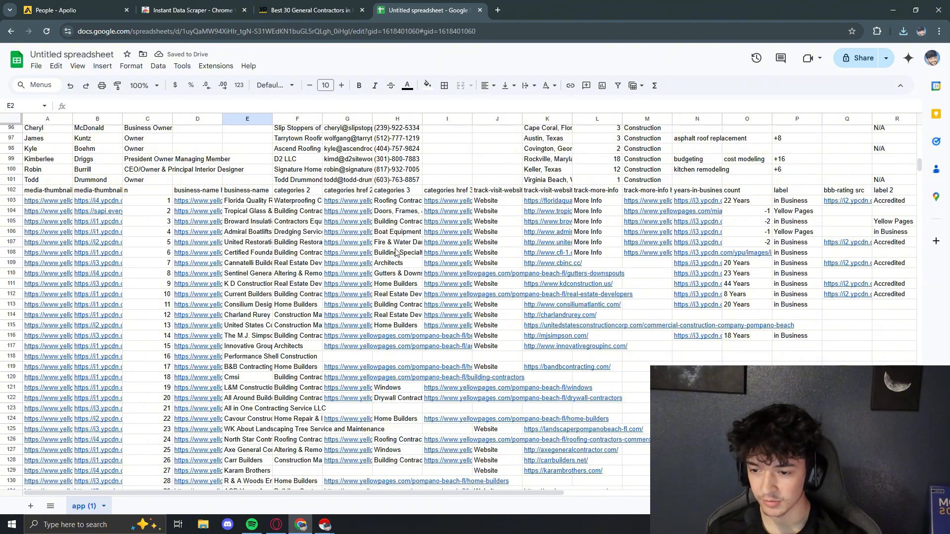
scroll(662, 282, down, 17)
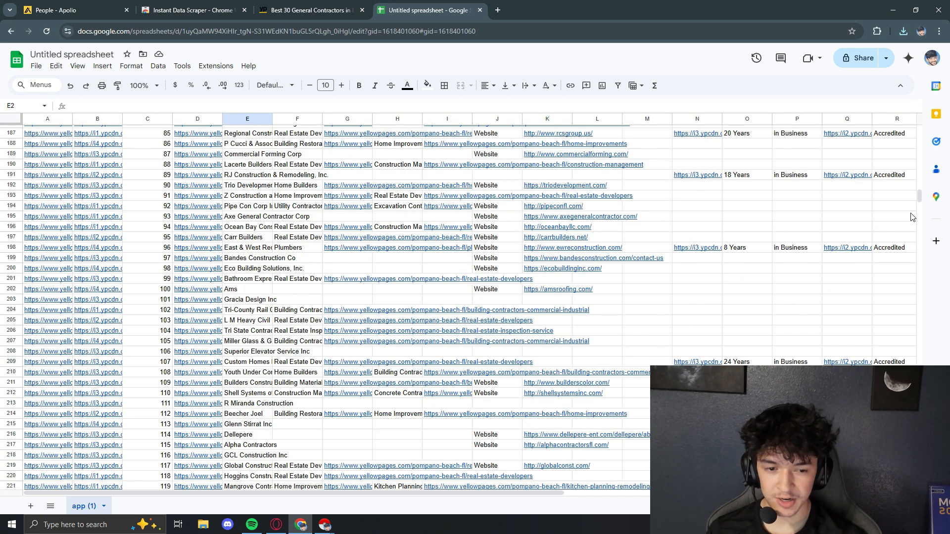
drag(919, 200, 921, 173)
scroll(306, 315, up, 9)
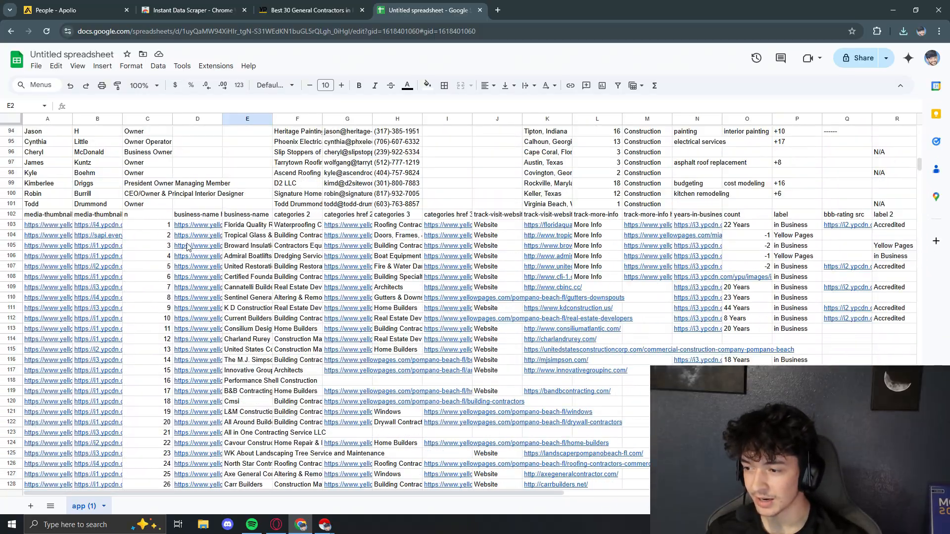
scroll(206, 306, up, 10)
scroll(228, 331, down, 2)
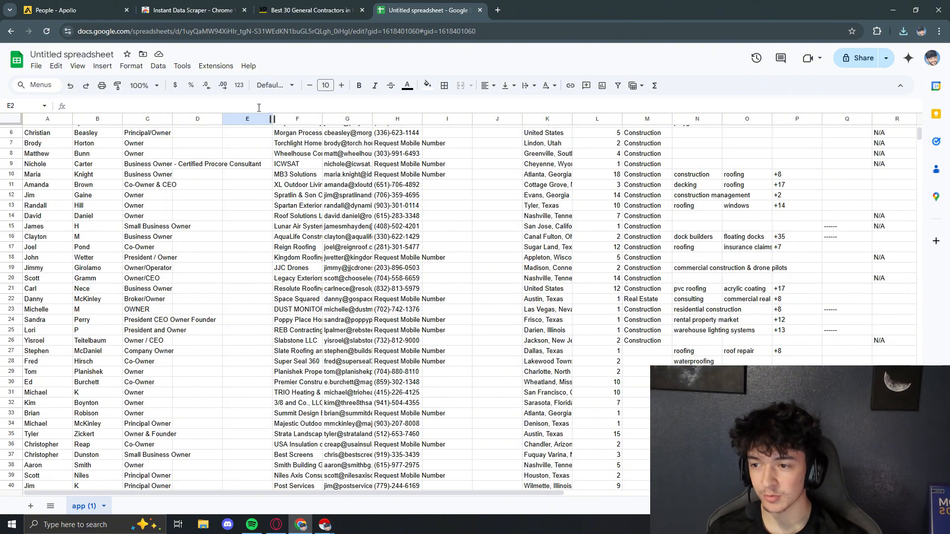
scroll(262, 260, up, 2)
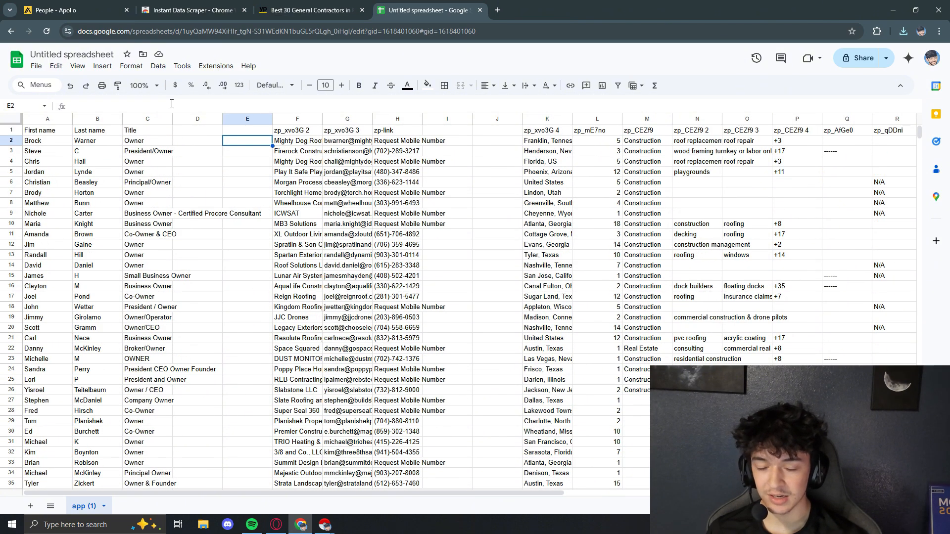